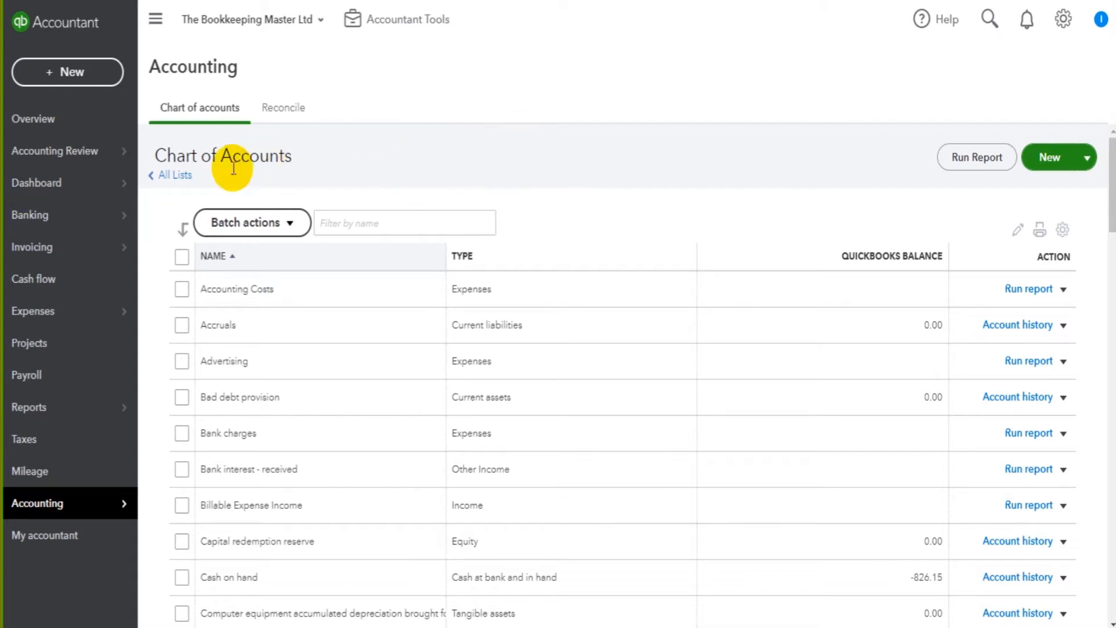
- Open and close a new account form without saving, then browse the Chart of Accounts
click(1046, 154)
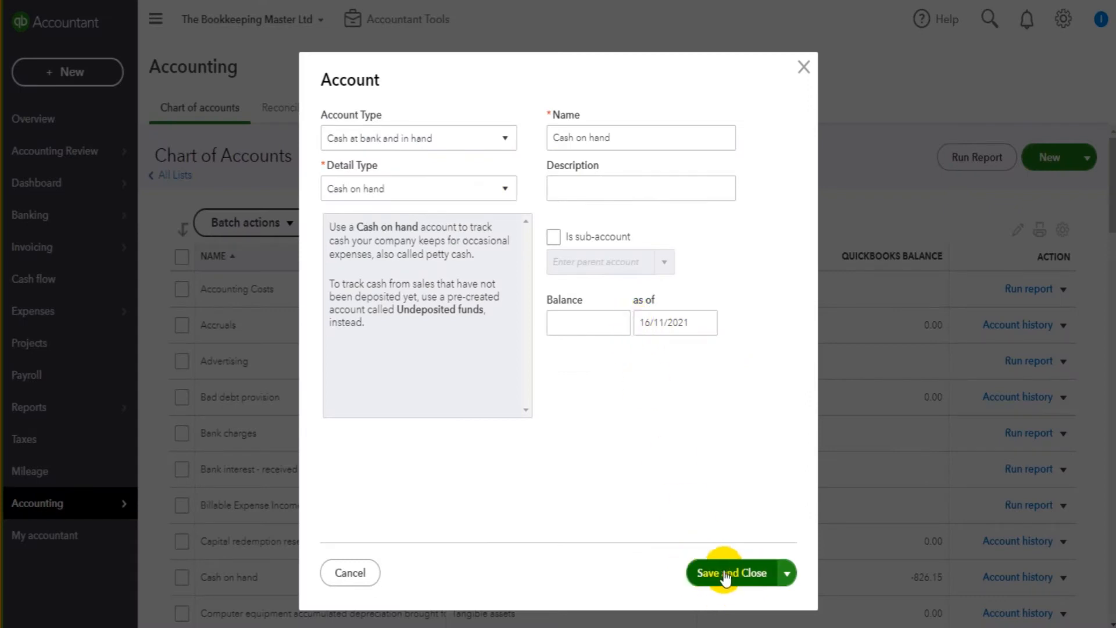
click(804, 69)
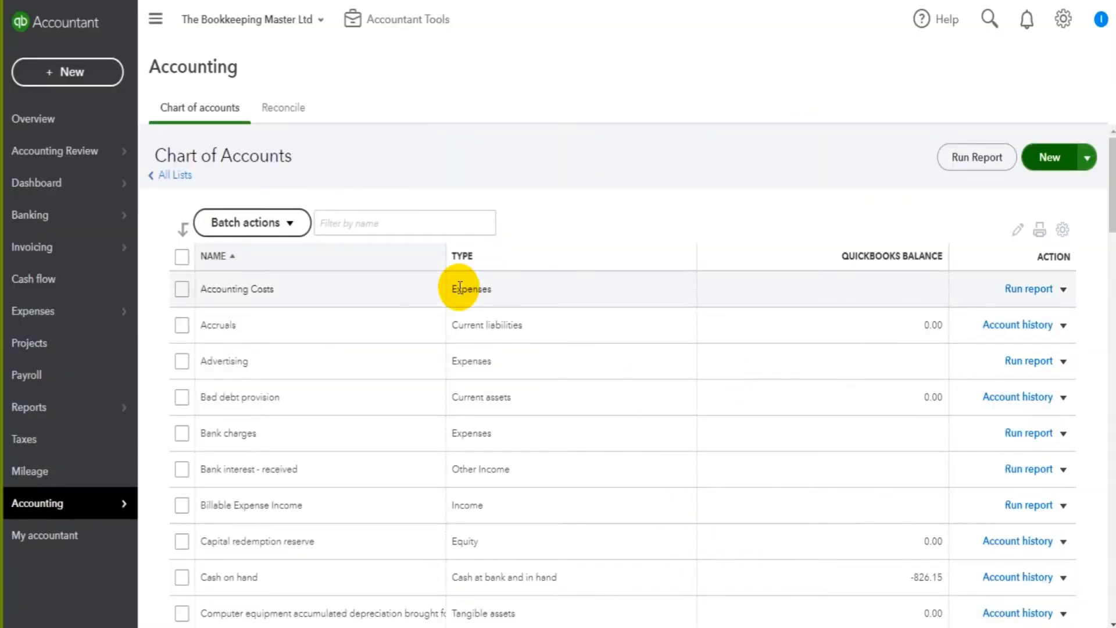
scroll(459, 279, down, 10)
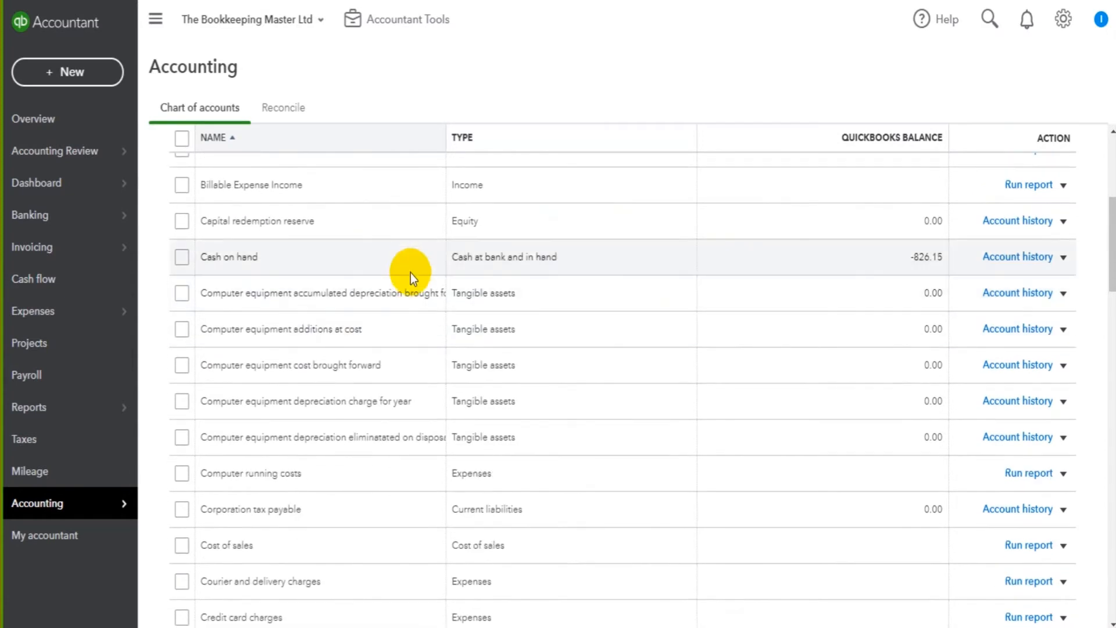
scroll(411, 282, down, 15)
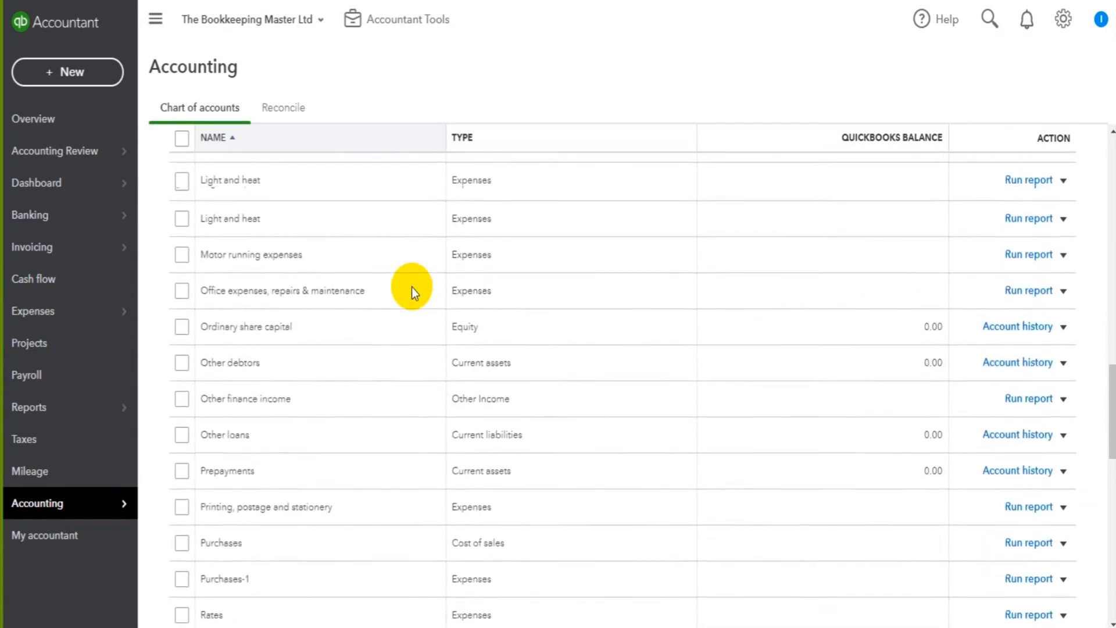
scroll(411, 287, down, 5)
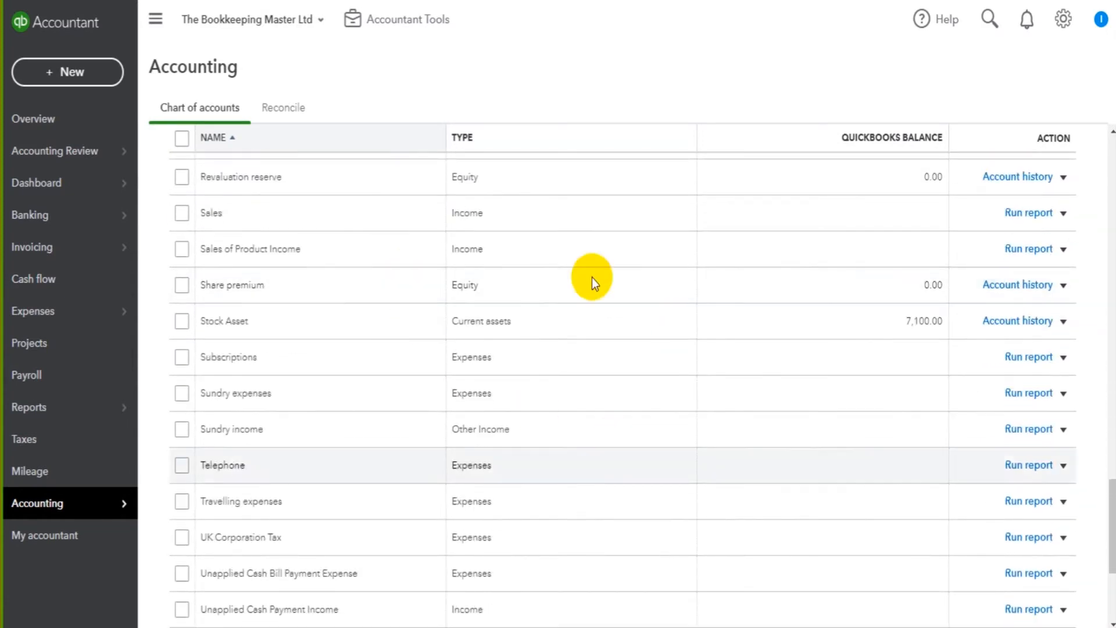
scroll(337, 402, down, 5)
scroll(337, 441, up, 3)
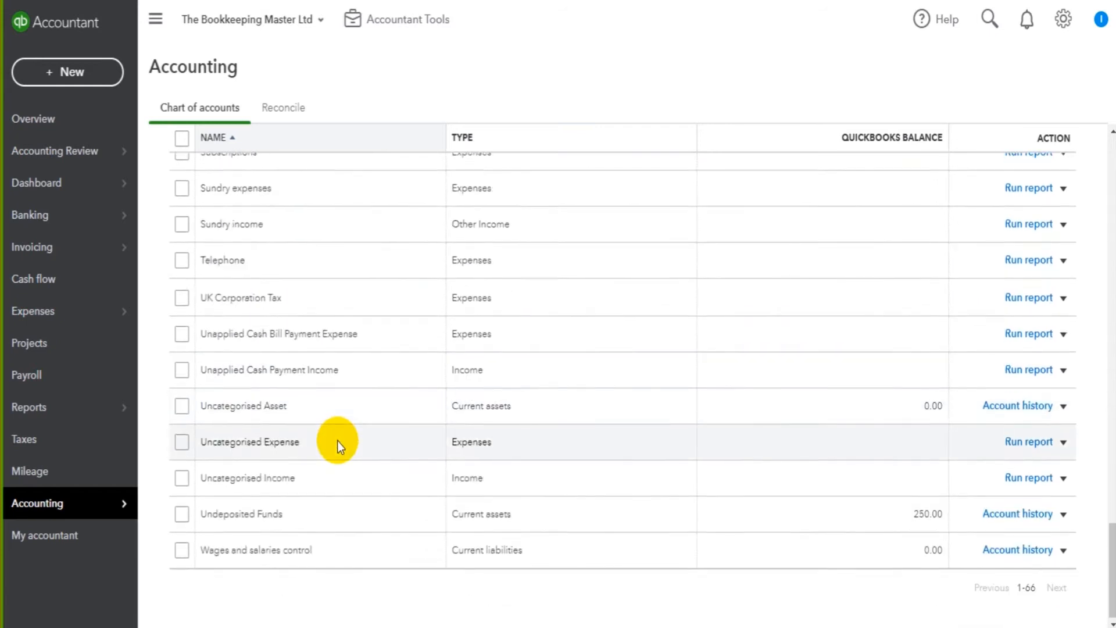
scroll(337, 440, up, 5)
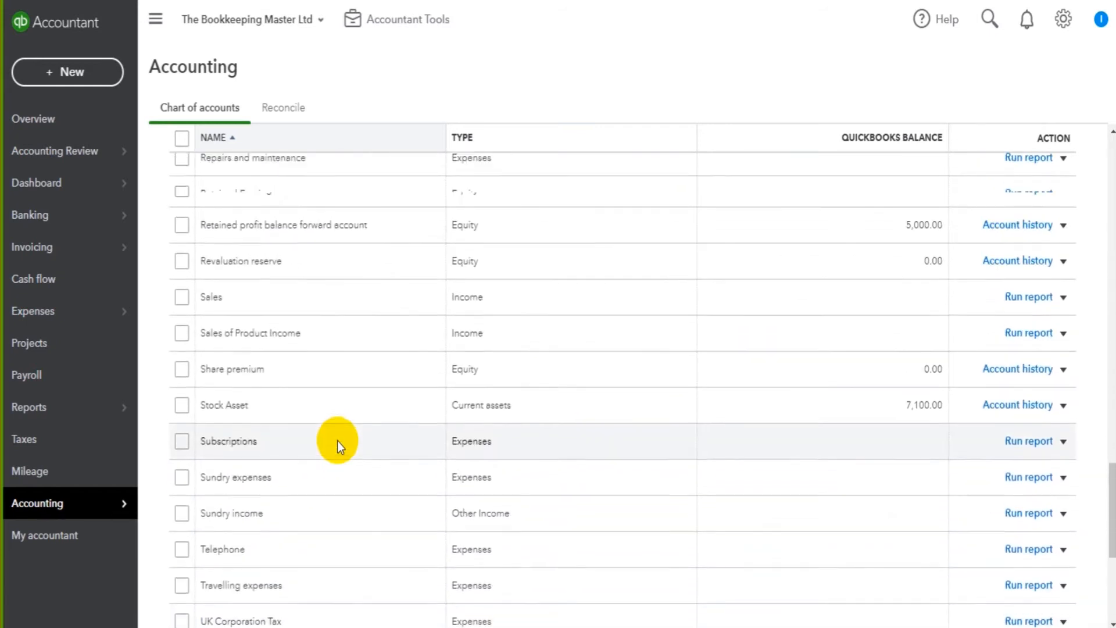
scroll(417, 459, up, 15)
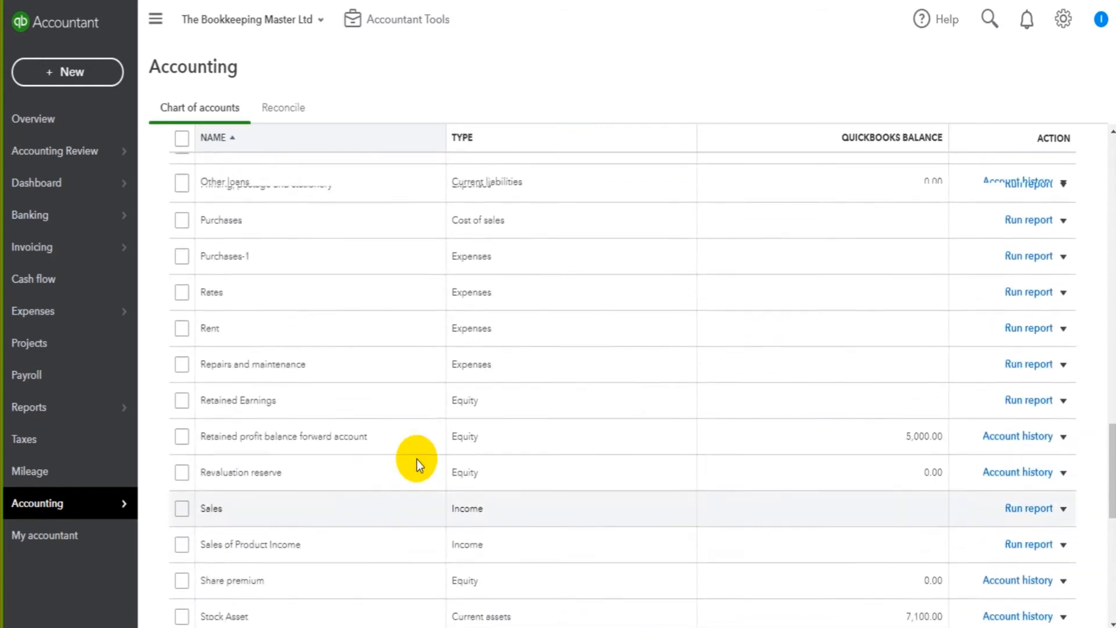
scroll(408, 451, up, 4)
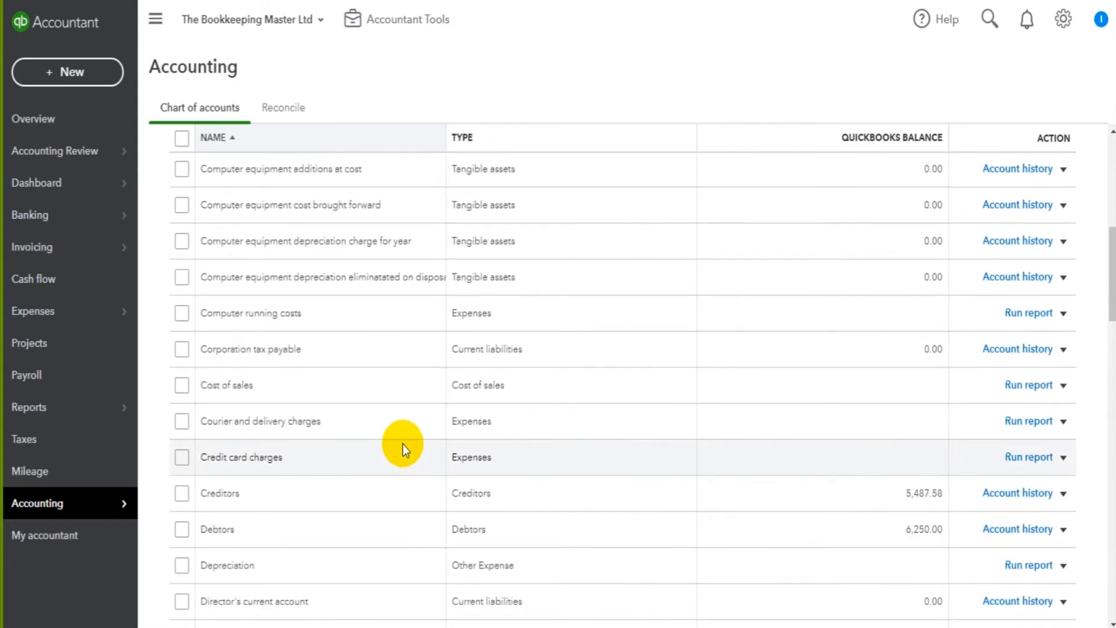
scroll(402, 444, down, 10)
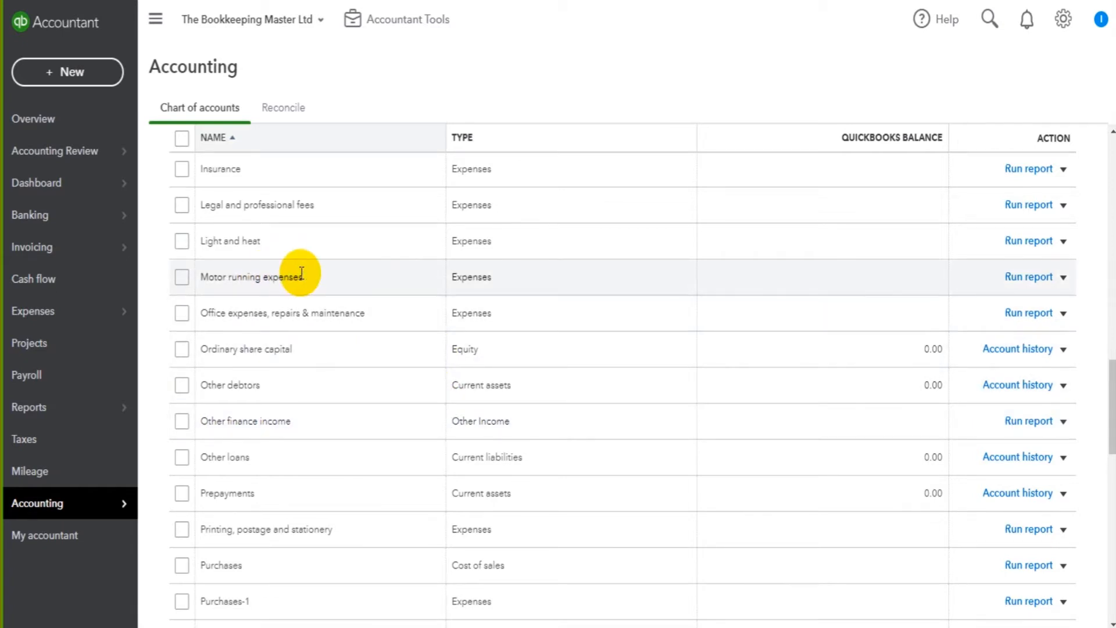
scroll(376, 344, up, 10)
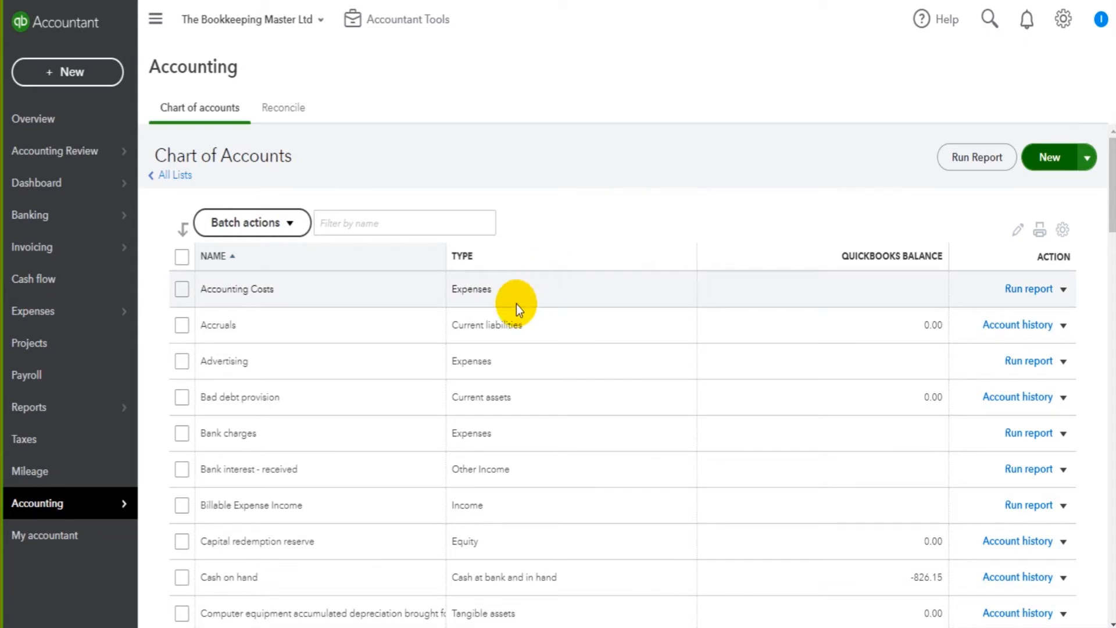
scroll(516, 304, down, 2)
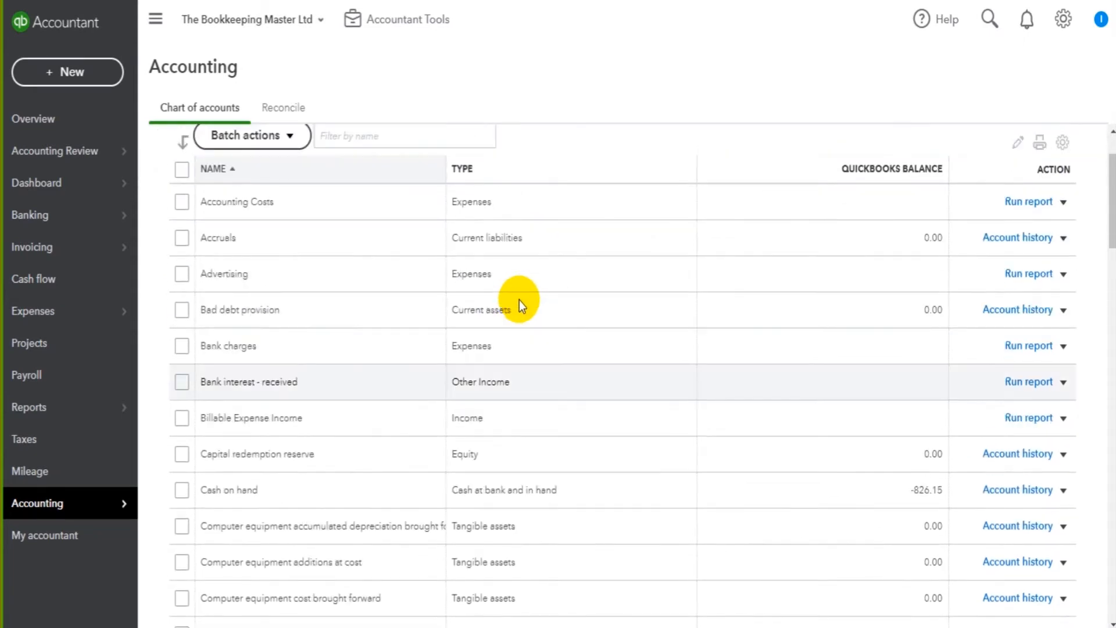
scroll(519, 300, up, 2)
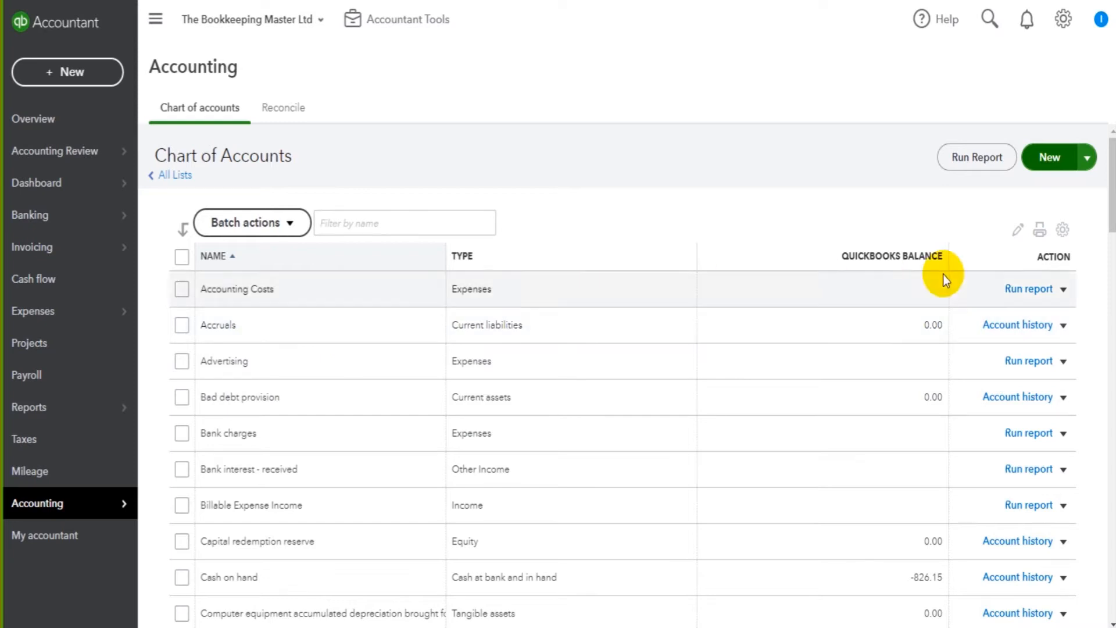
- Start a new account and scroll the account type list toward Expenses
click(1053, 165)
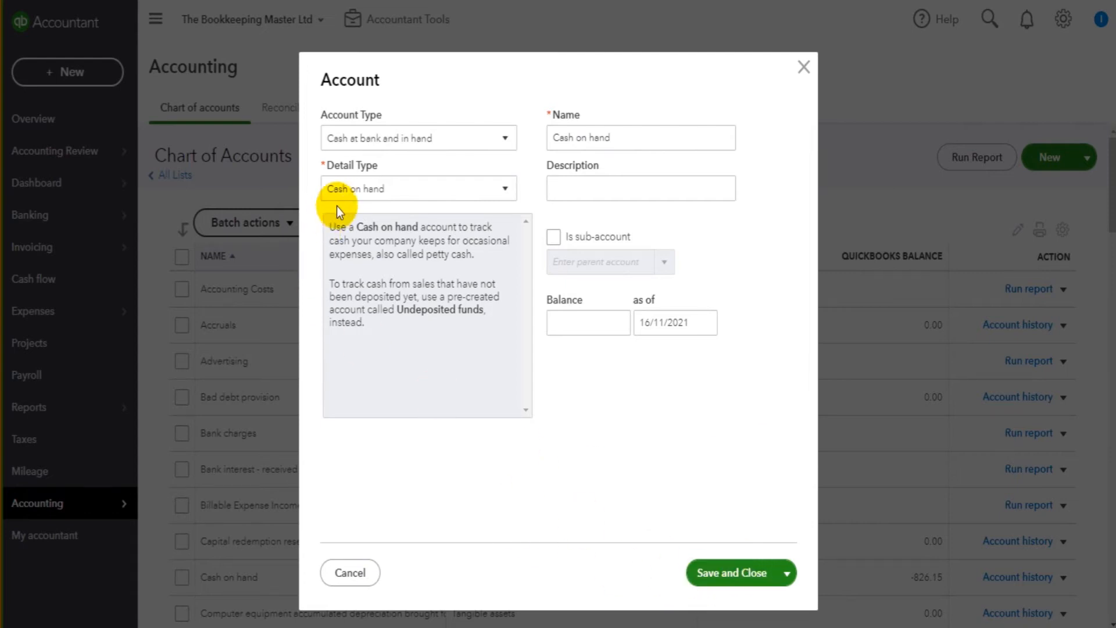
click(398, 150)
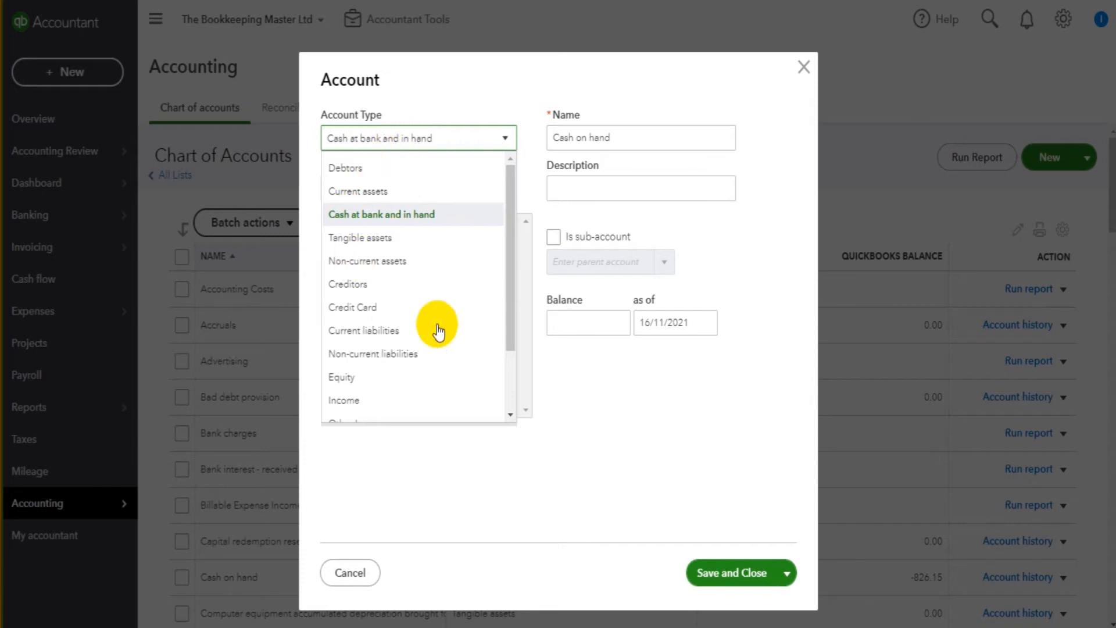
scroll(430, 308, down, 2)
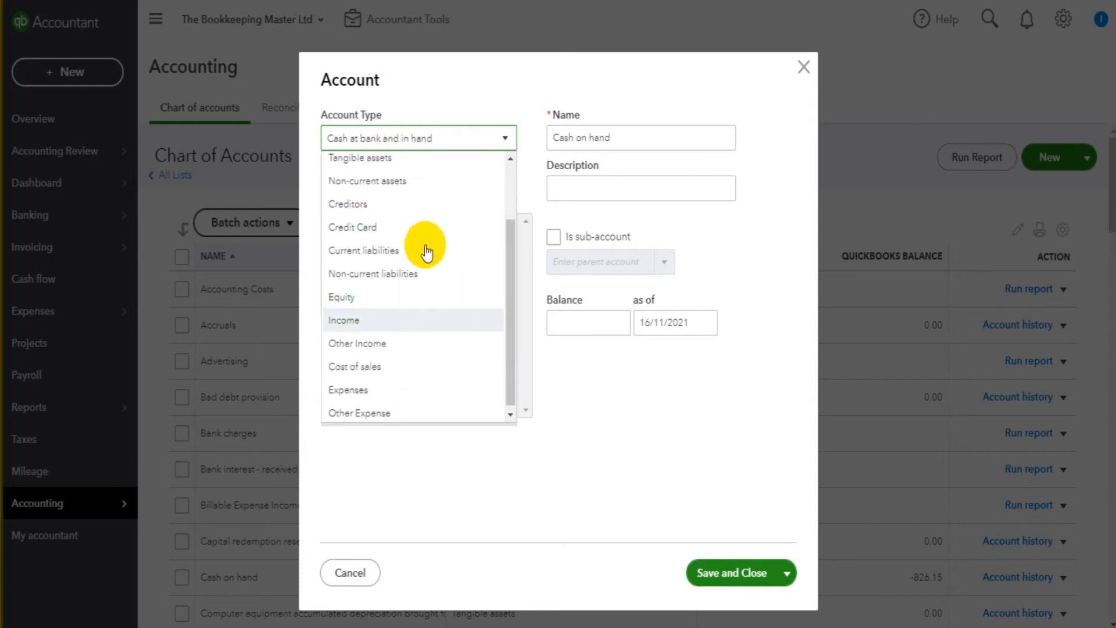
- Set the account type to Expenses, then try Creditors and view its detail types
click(376, 389)
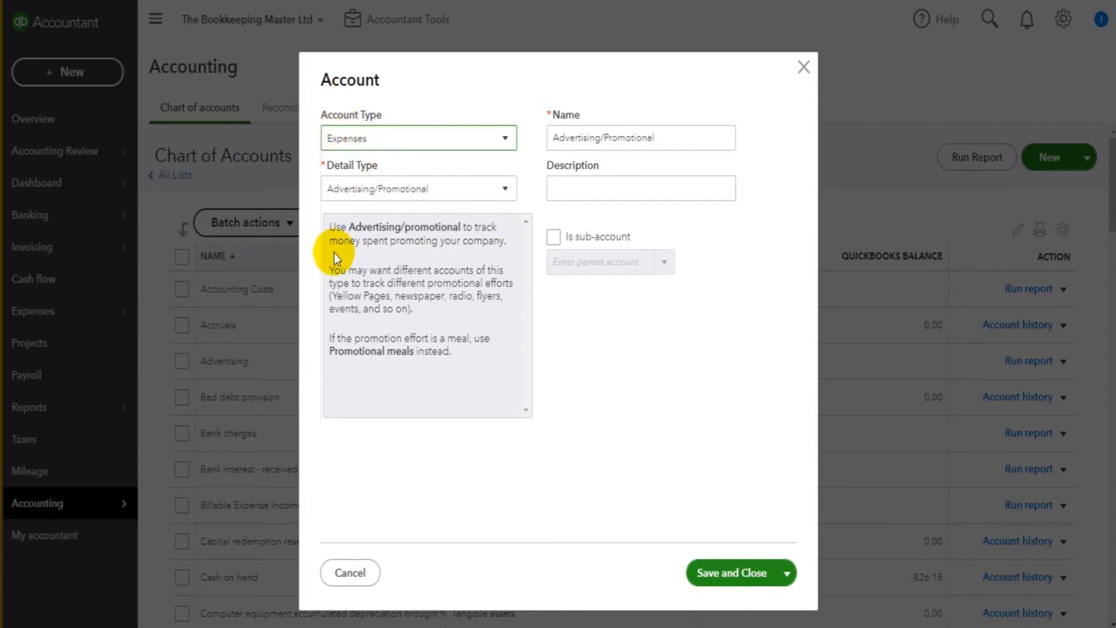
click(365, 191)
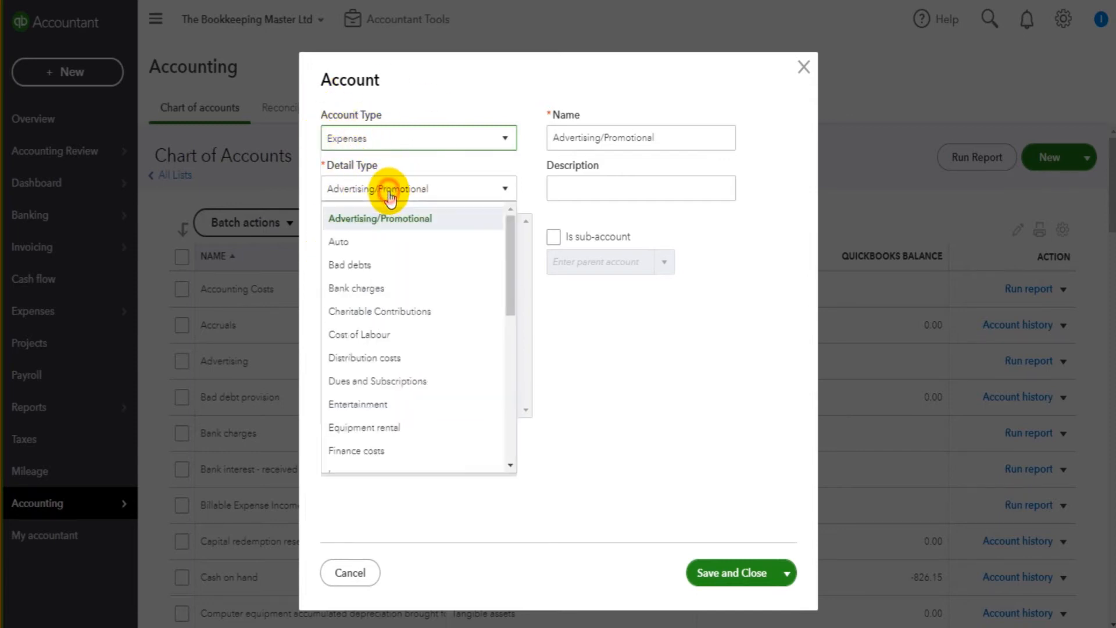
click(595, 370)
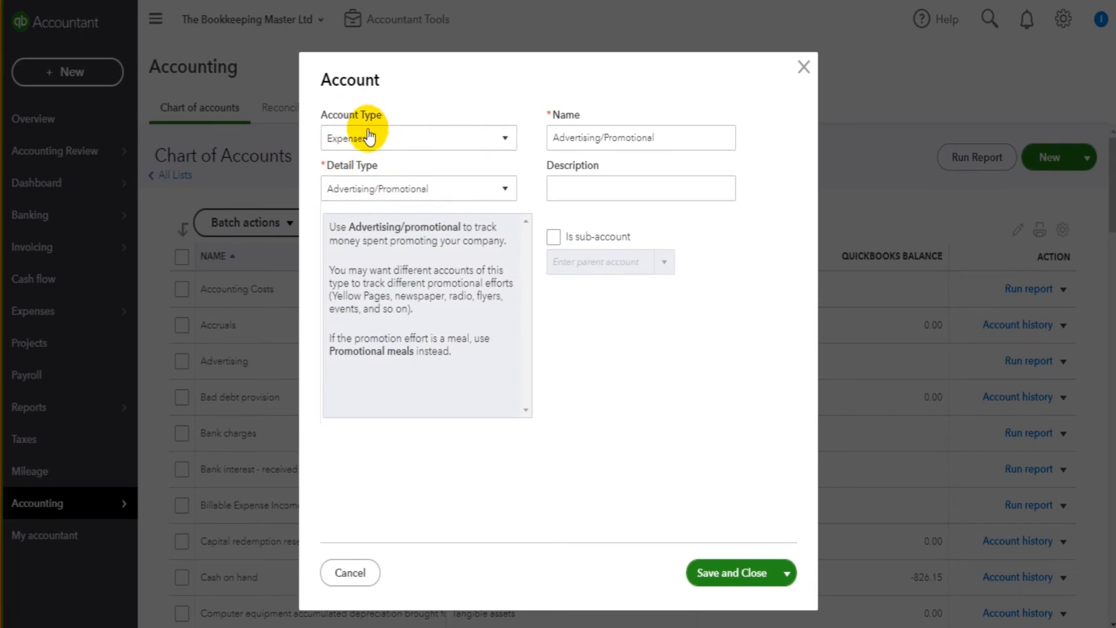
click(372, 143)
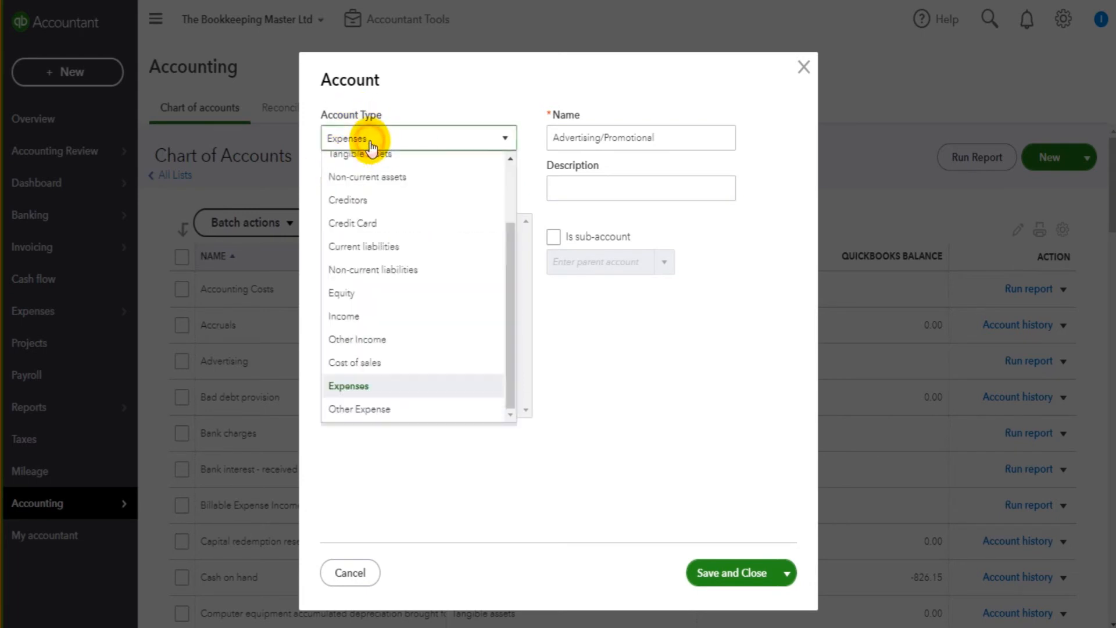
click(401, 201)
click(409, 196)
click(630, 351)
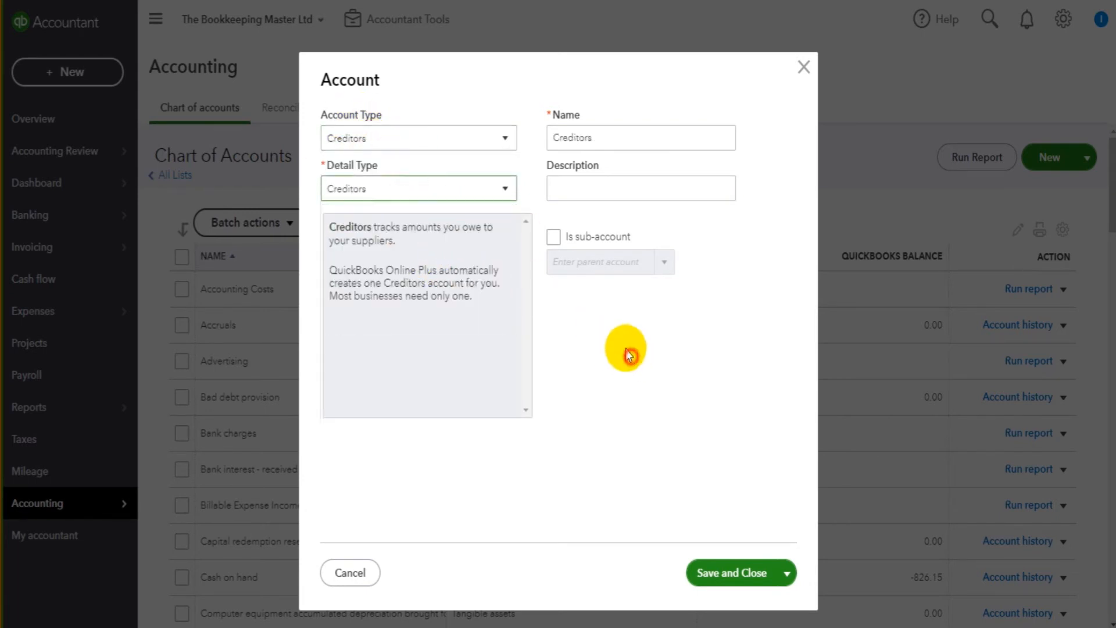
- Switch the account type back to Expenses and scroll the expense detail types
click(435, 153)
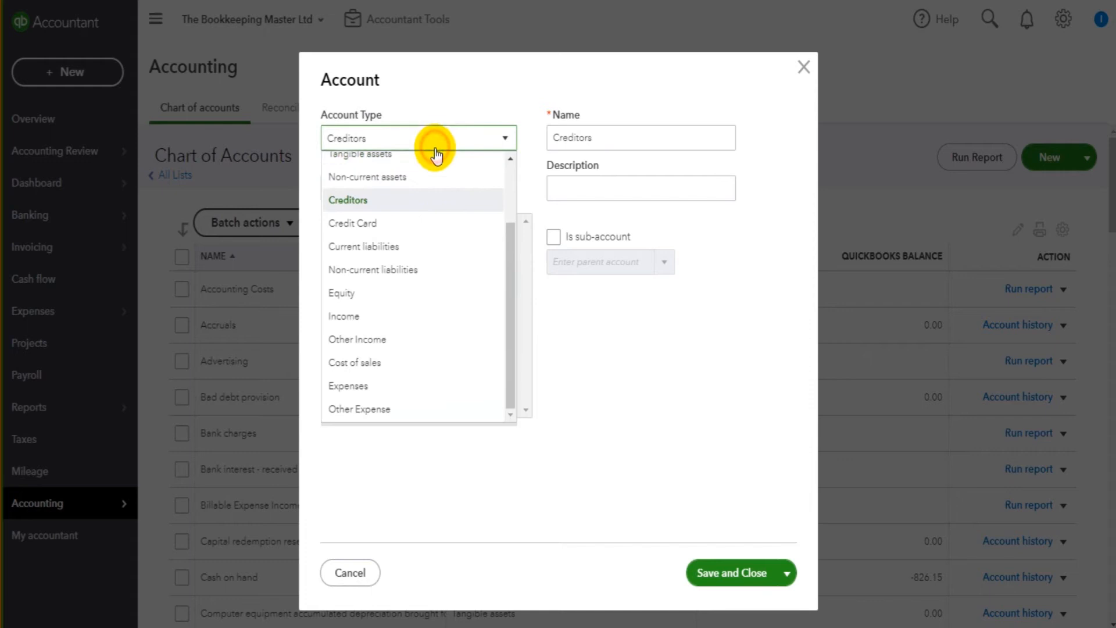
click(386, 385)
click(400, 201)
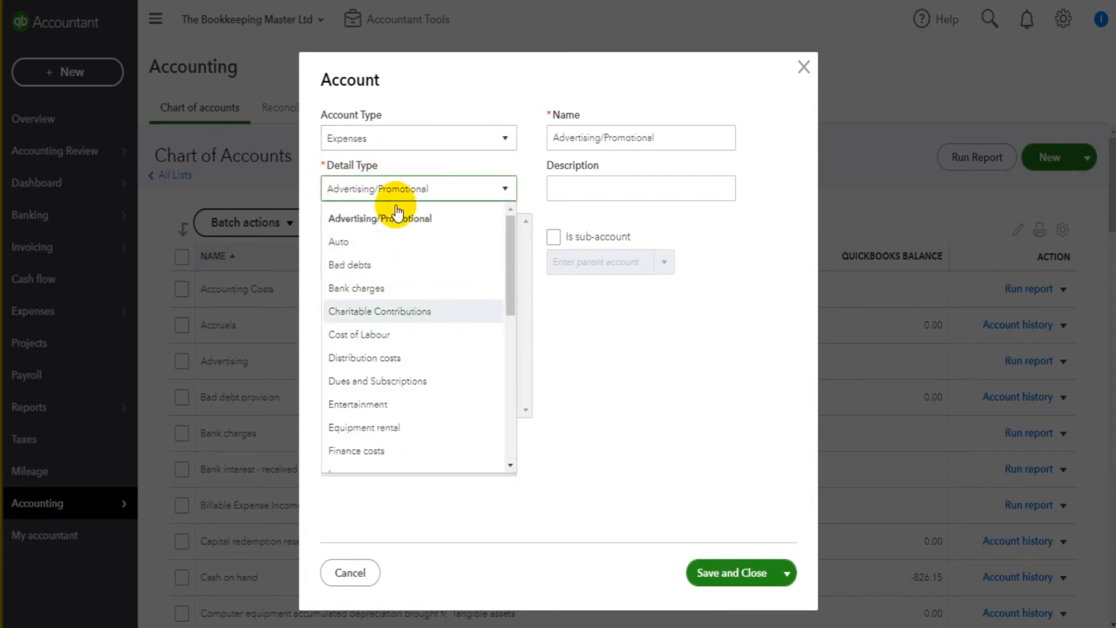
scroll(407, 363, down, 5)
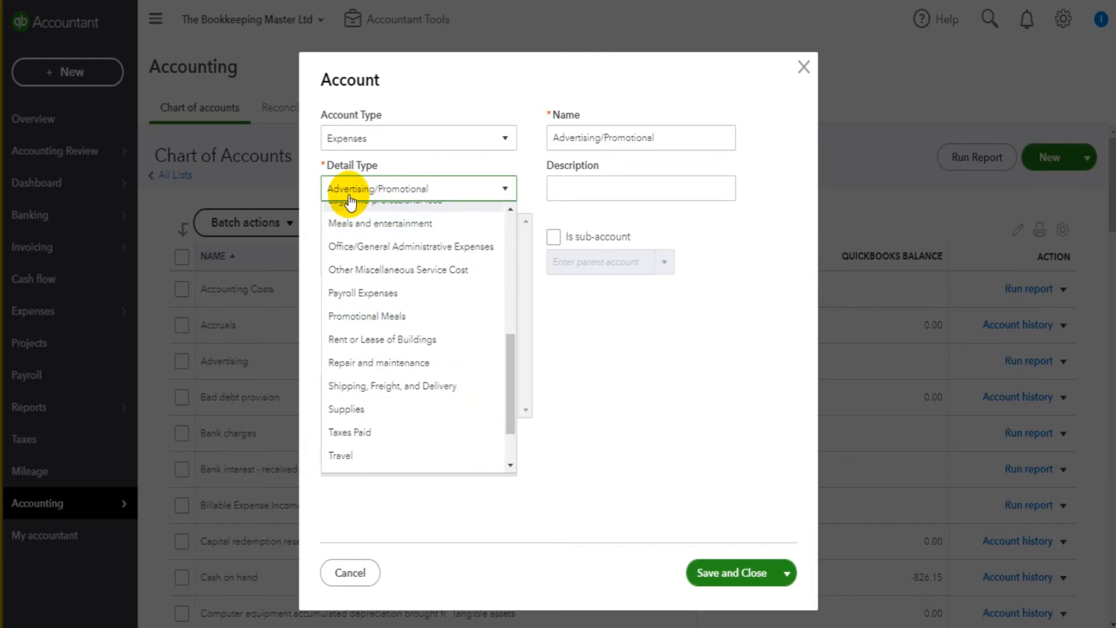
- Choose detail type Repair and maintenance and name the account 'Premises Expenses'
click(373, 364)
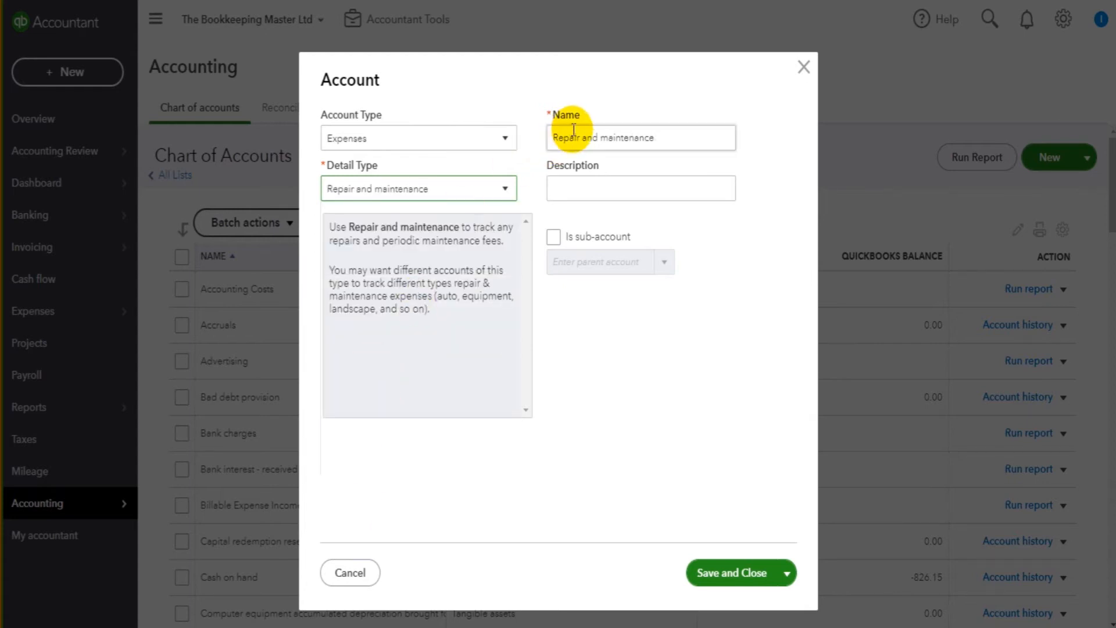
drag(652, 138, 526, 146)
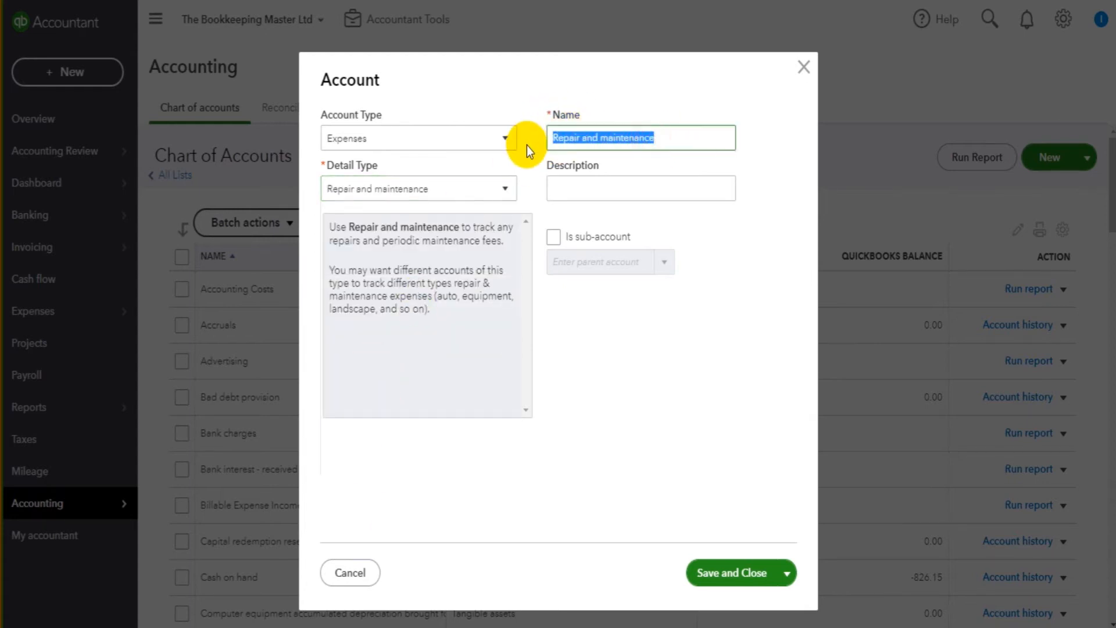
text(Premi)
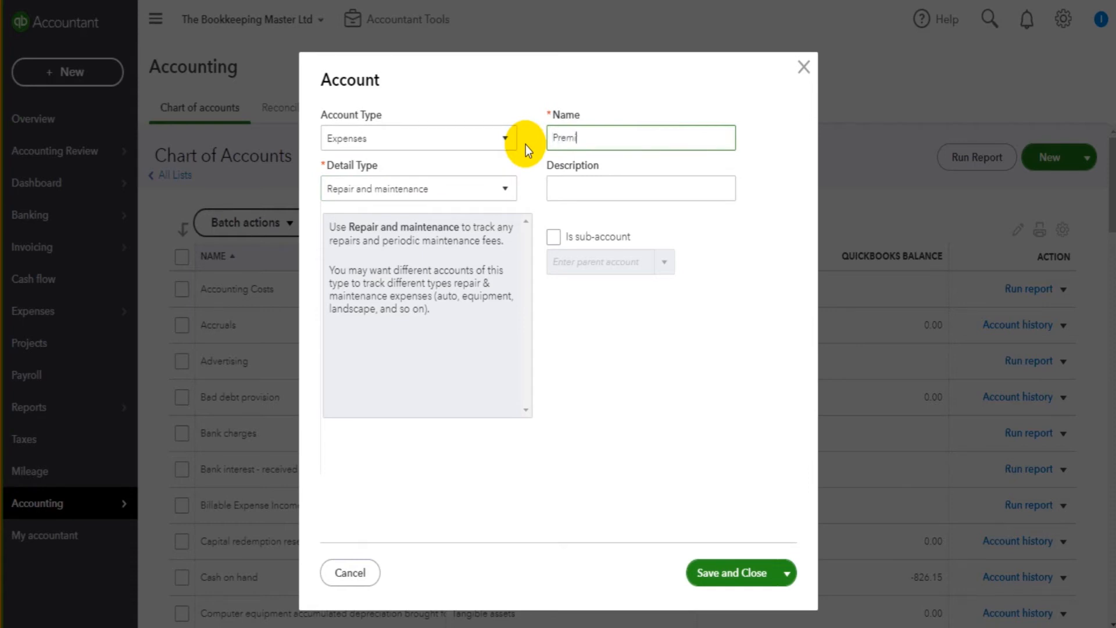
text(ses Expenses)
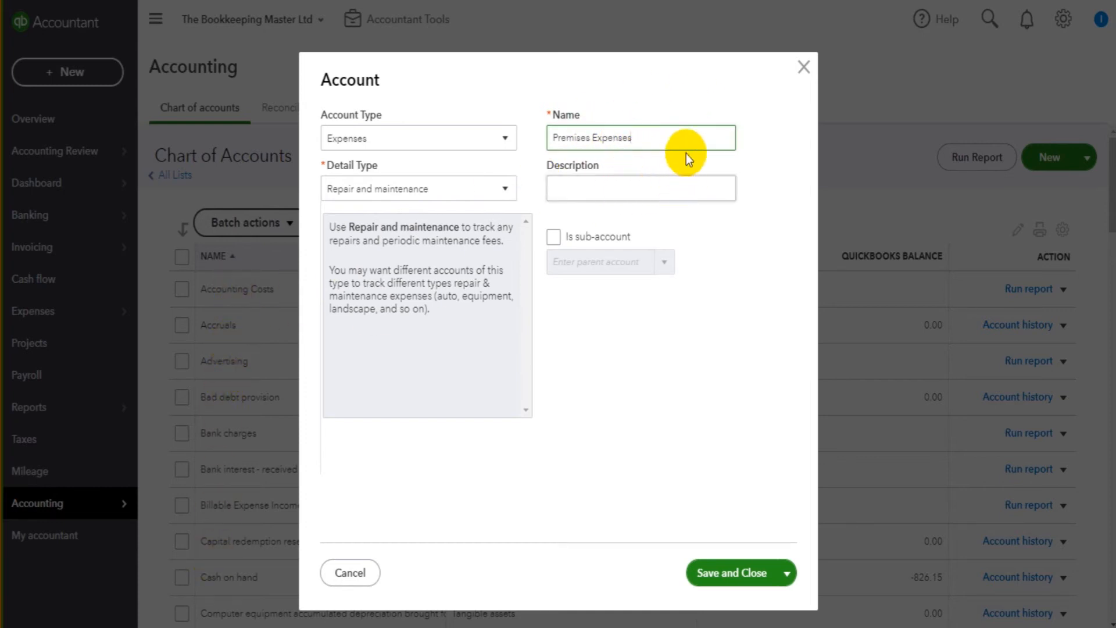
triple_click(651, 137)
click(636, 137)
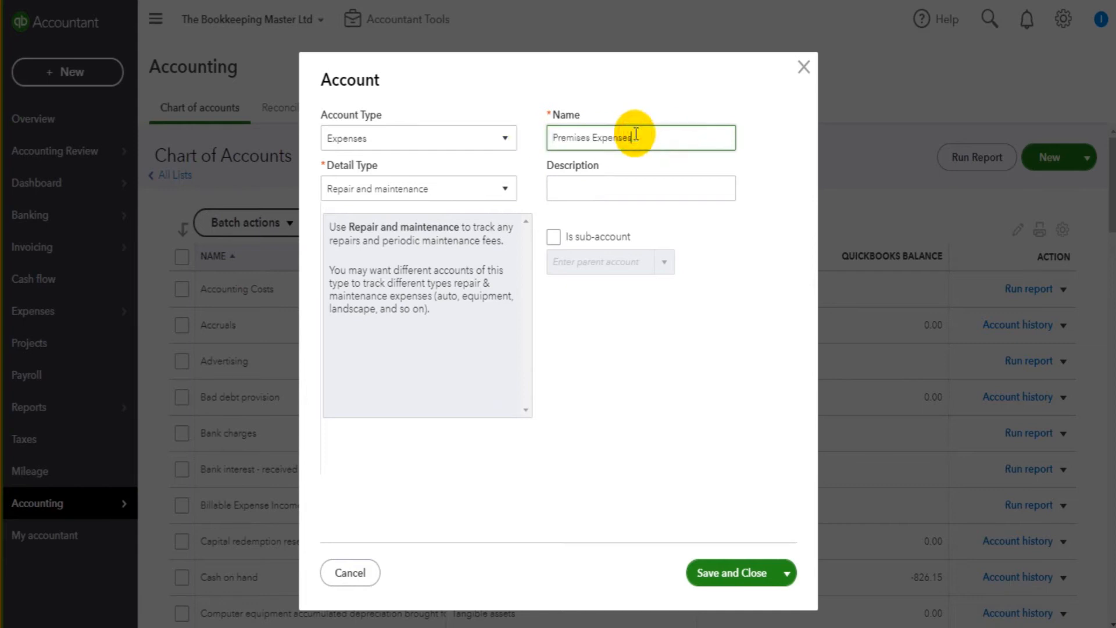
drag(642, 137, 536, 142)
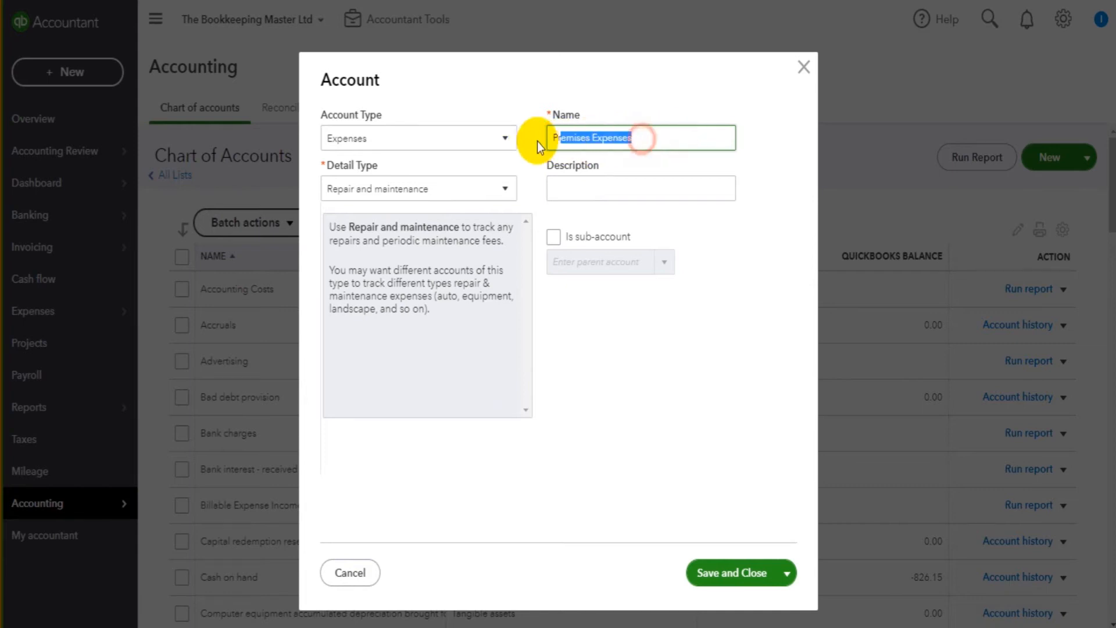
click(613, 139)
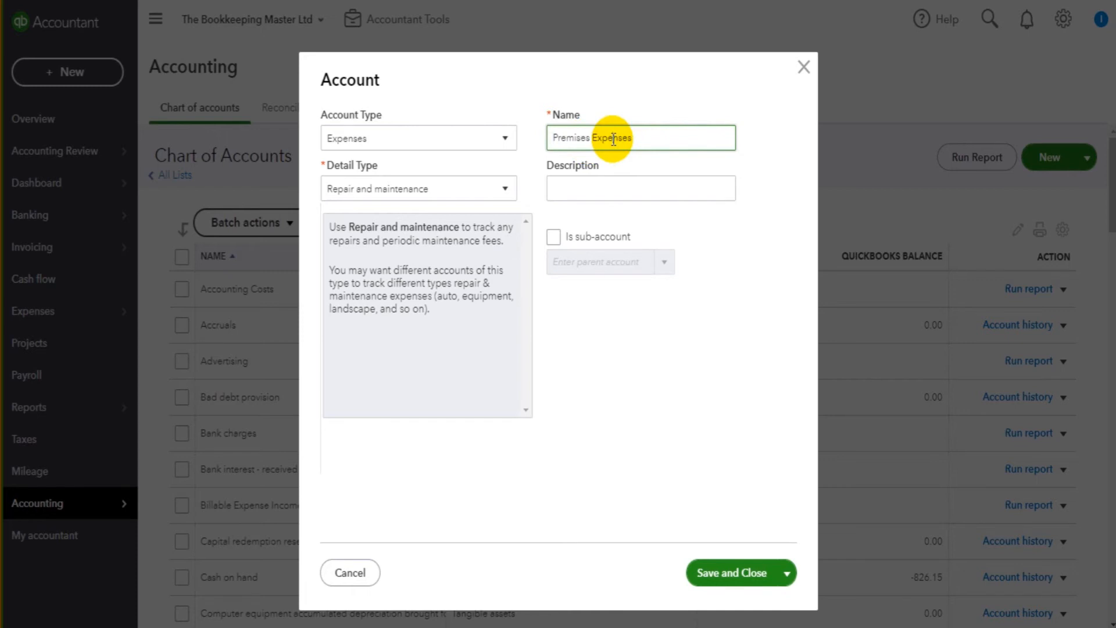
- Add the description 'Expenses for office property' and save the account
click(612, 194)
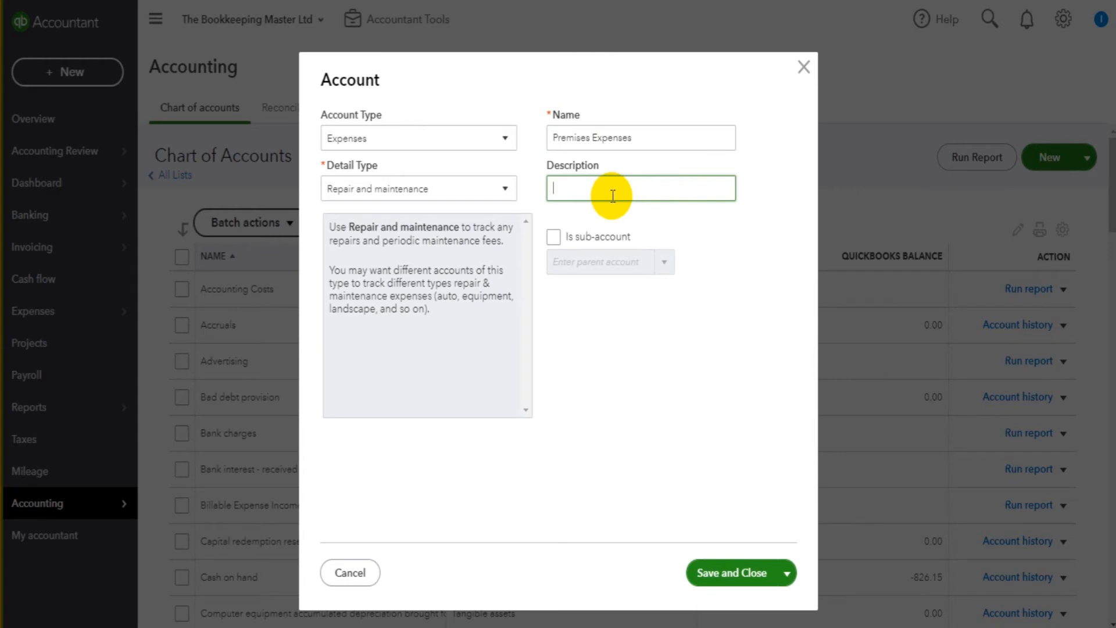
text(Expenses for office property)
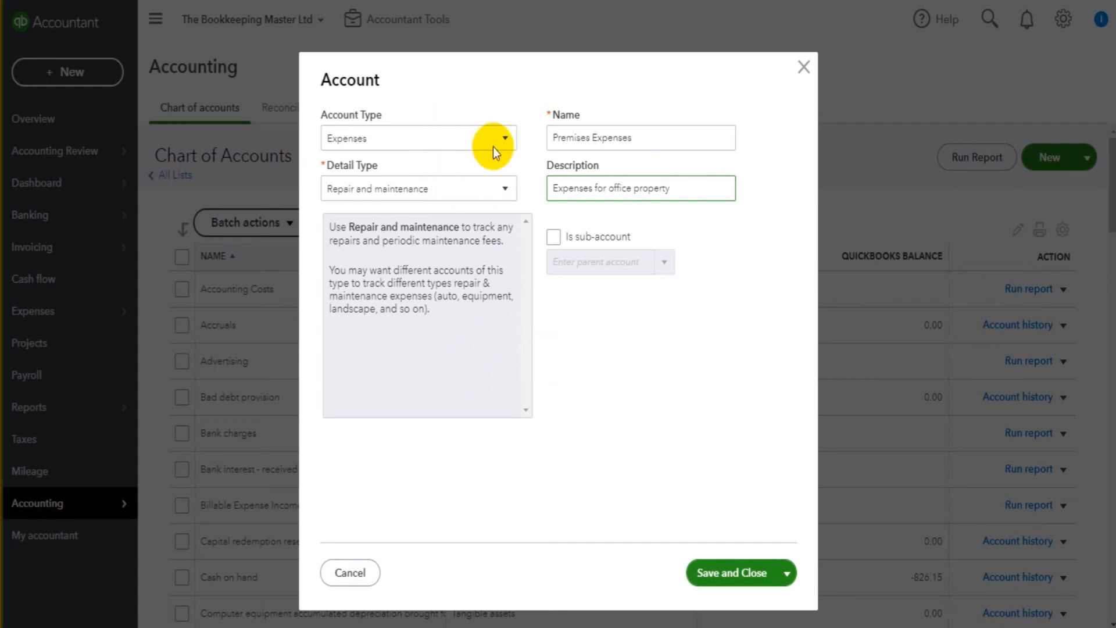
click(724, 576)
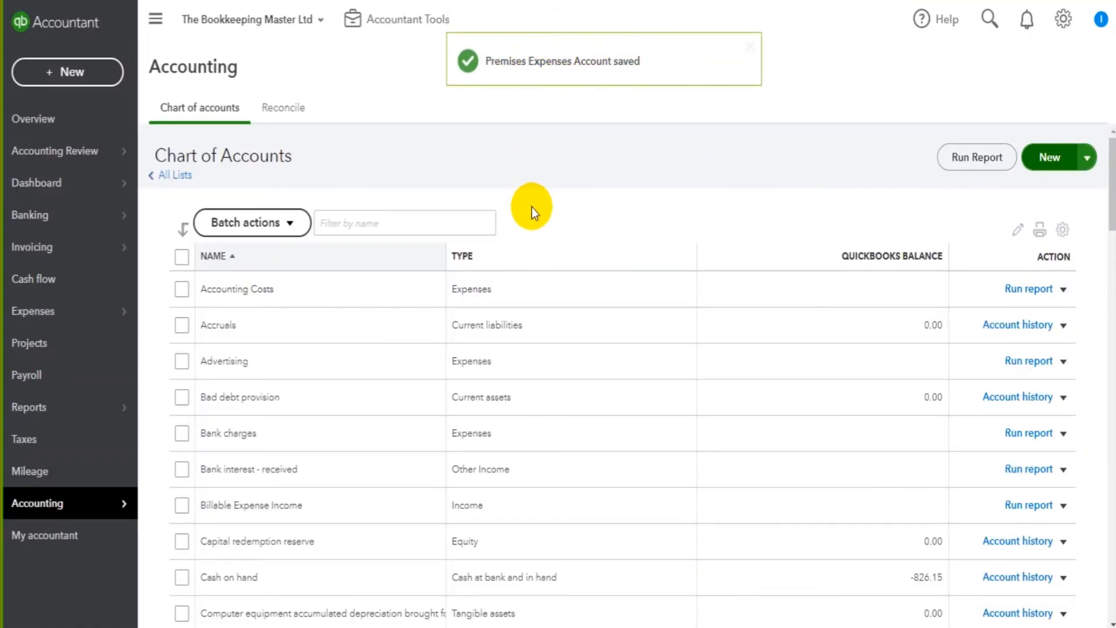
- Find the new Premises Expenses row in the Chart of Accounts, then focus the name filter
scroll(531, 206, down, 9)
scroll(532, 207, down, 20)
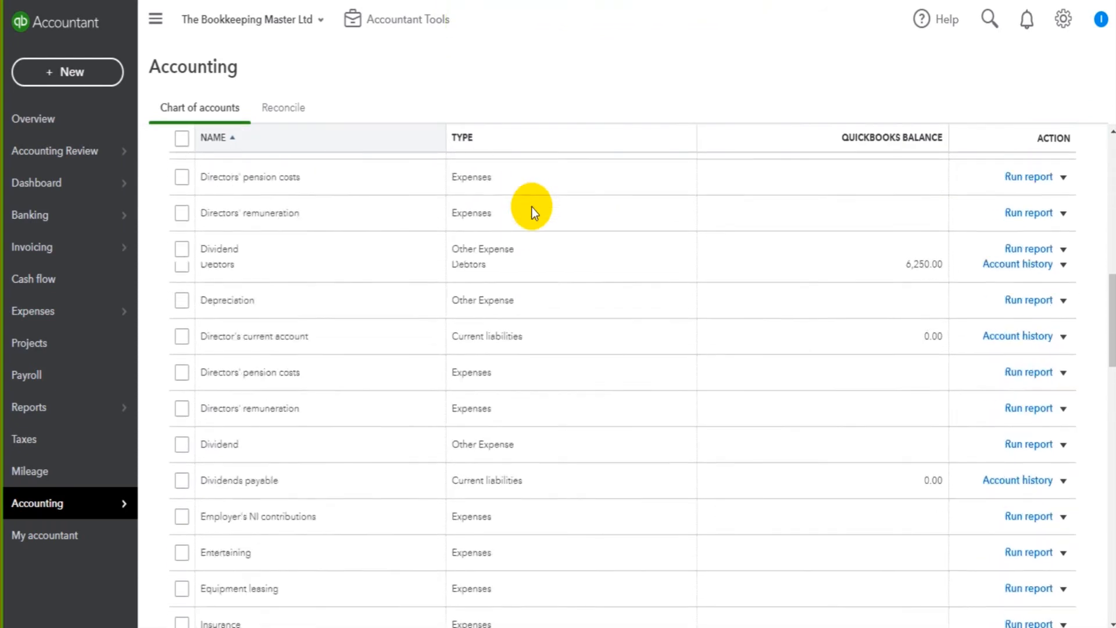
scroll(531, 206, up, 6)
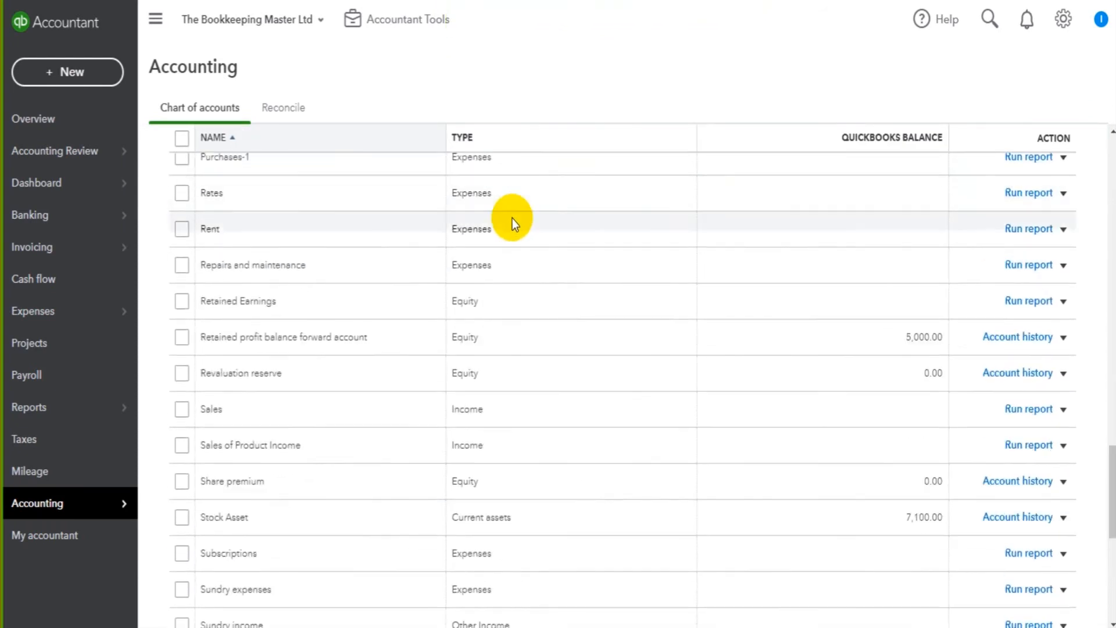
scroll(317, 216, up, 3)
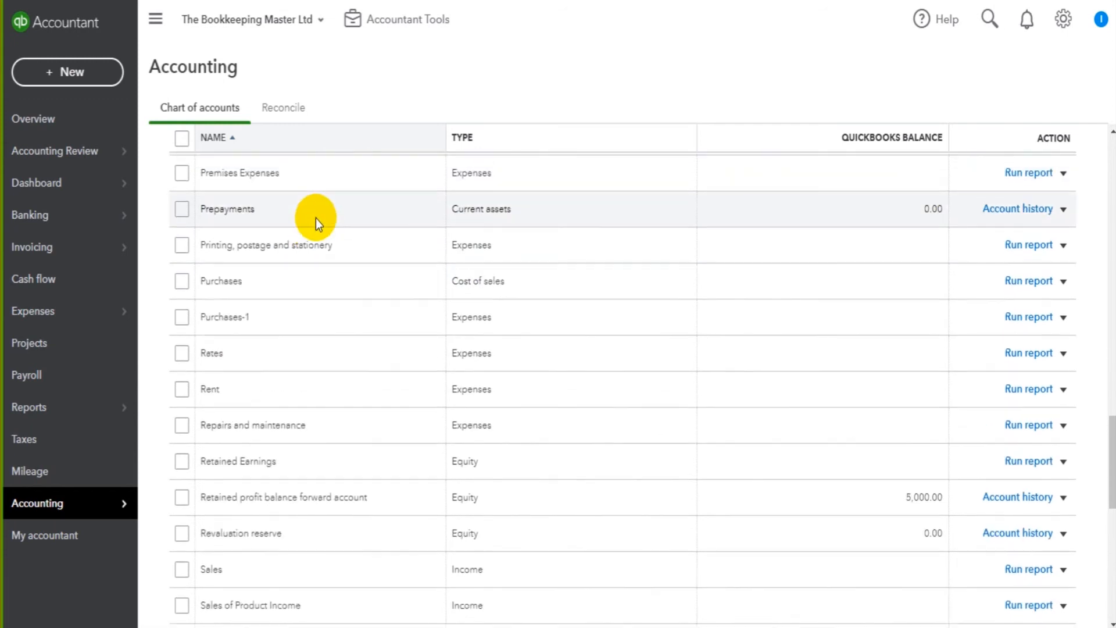
scroll(315, 218, up, 2)
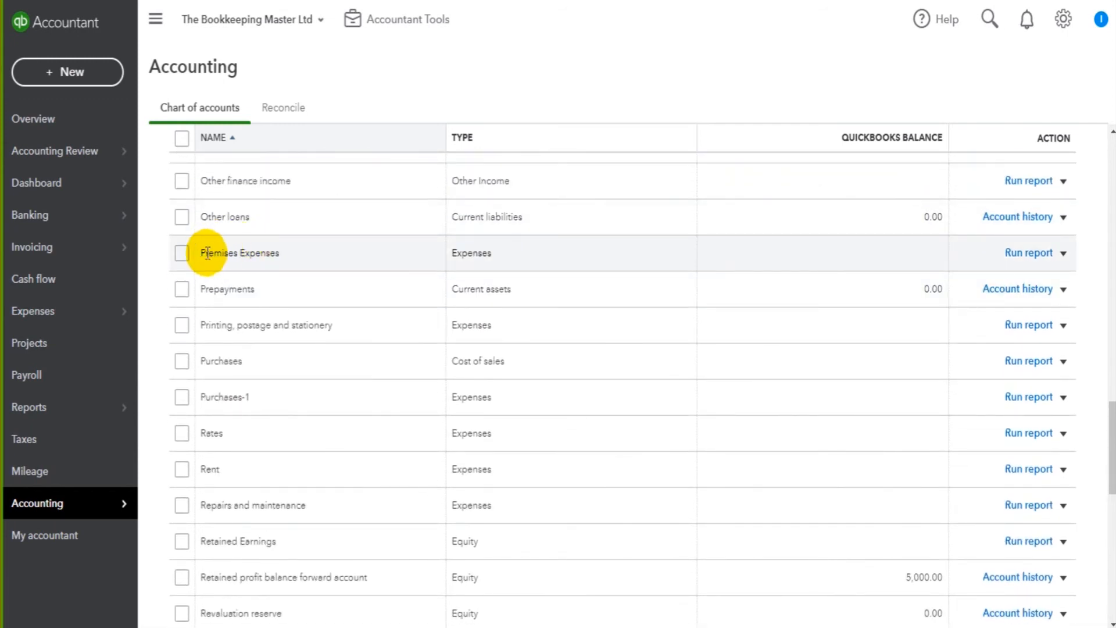
drag(523, 253, 203, 253)
click(511, 255)
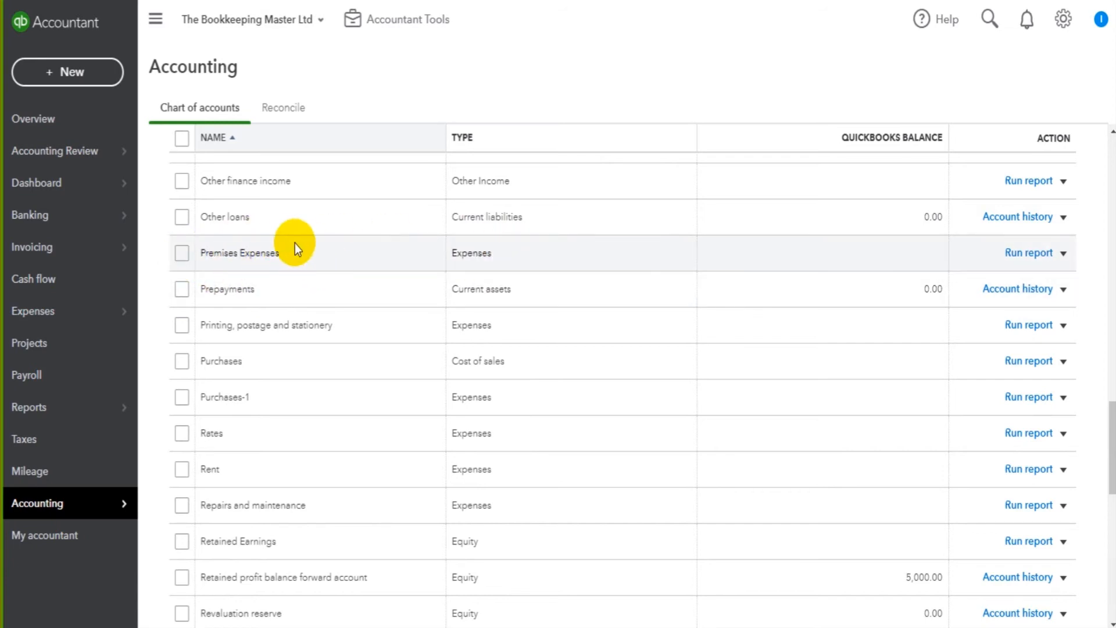
scroll(296, 236, up, 20)
click(358, 220)
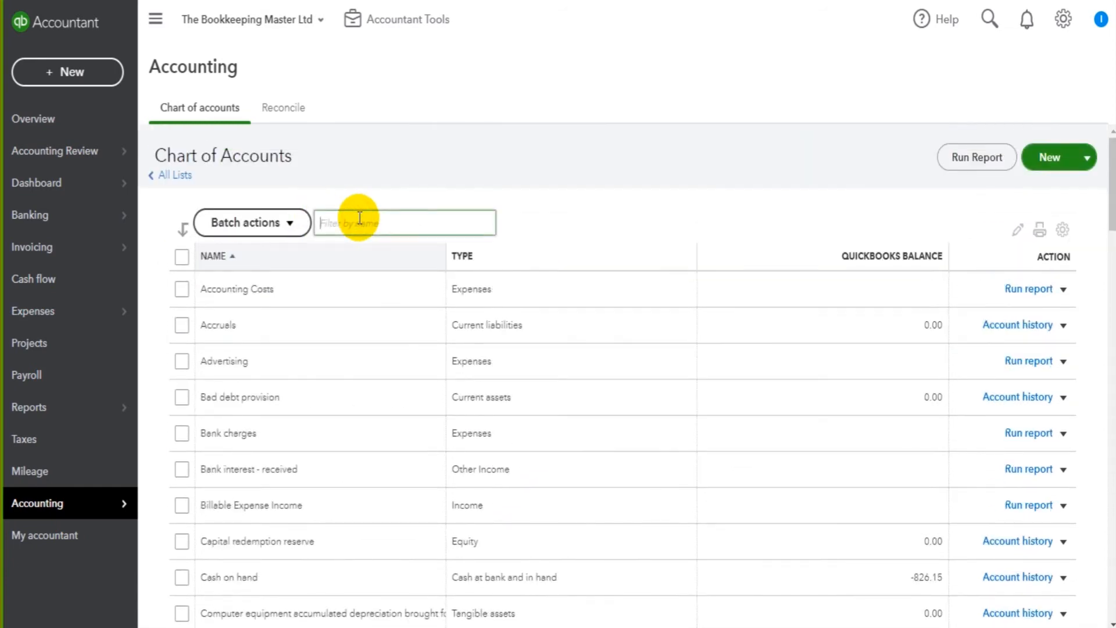
text(premi)
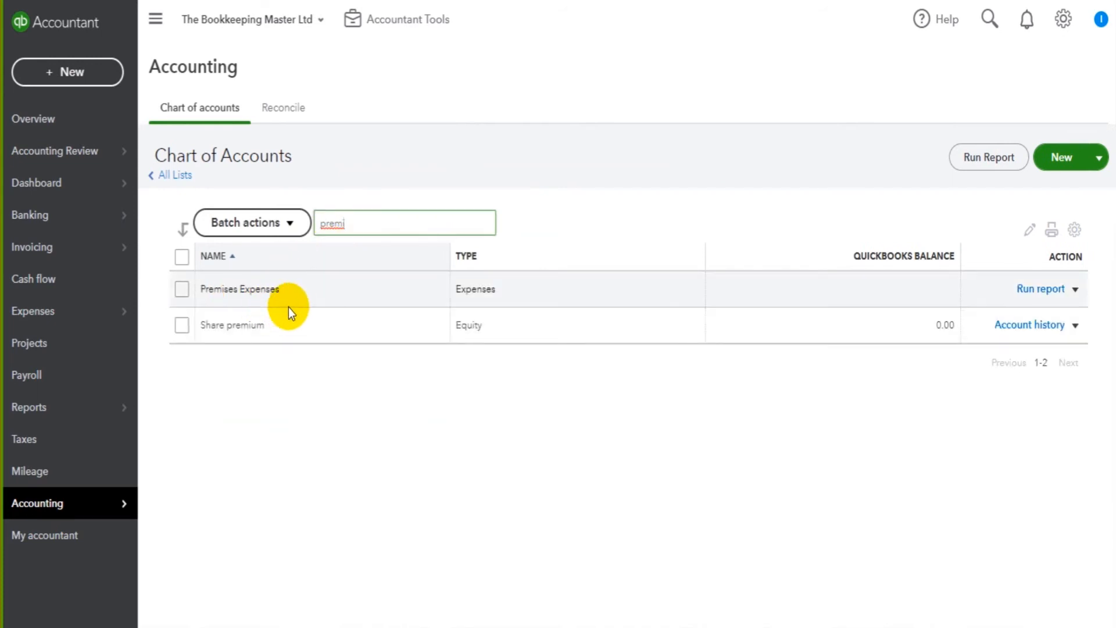
key(BackSpace)
key(BackSpace)
key(BackSpace)
key(BackSpace)
key(BackSpace)
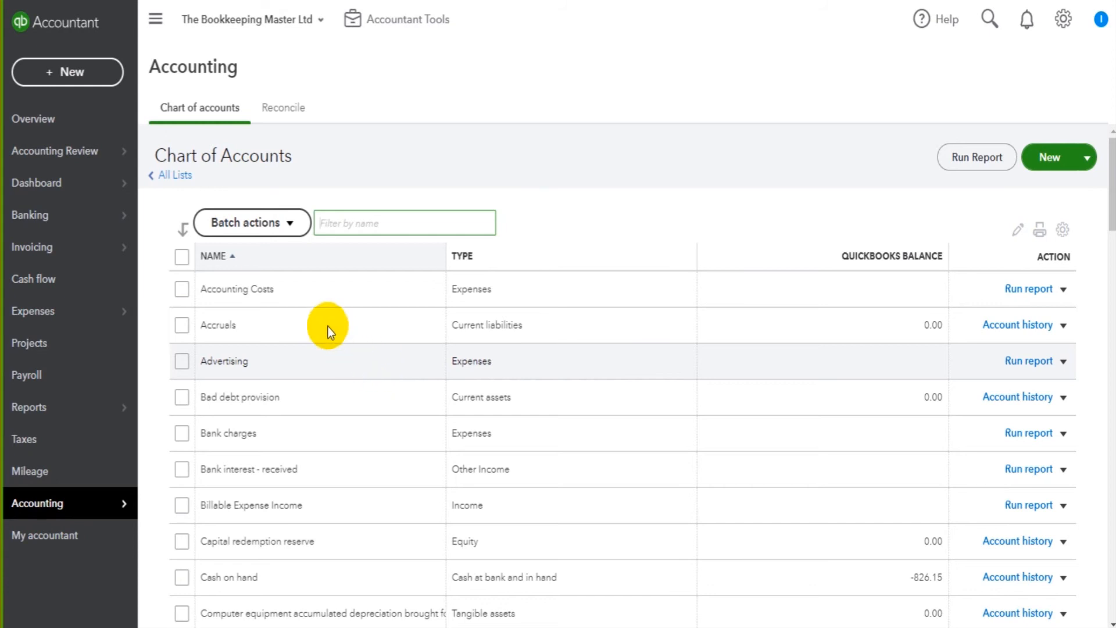
- Look at the edit options for Accounting Costs, then dismiss them
drag(208, 287, 309, 288)
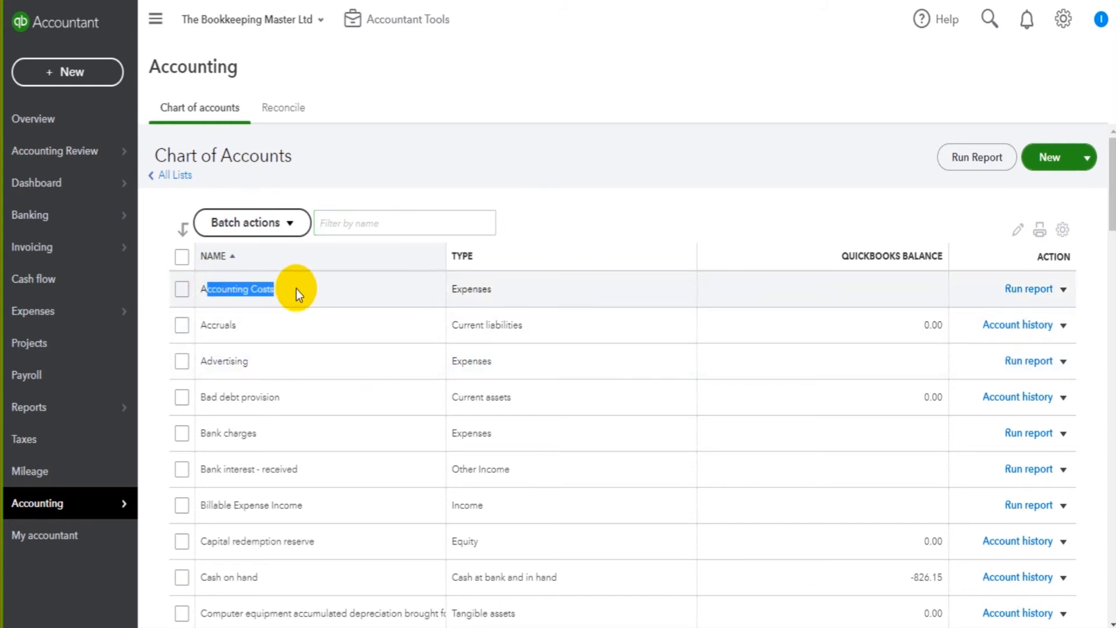
click(295, 288)
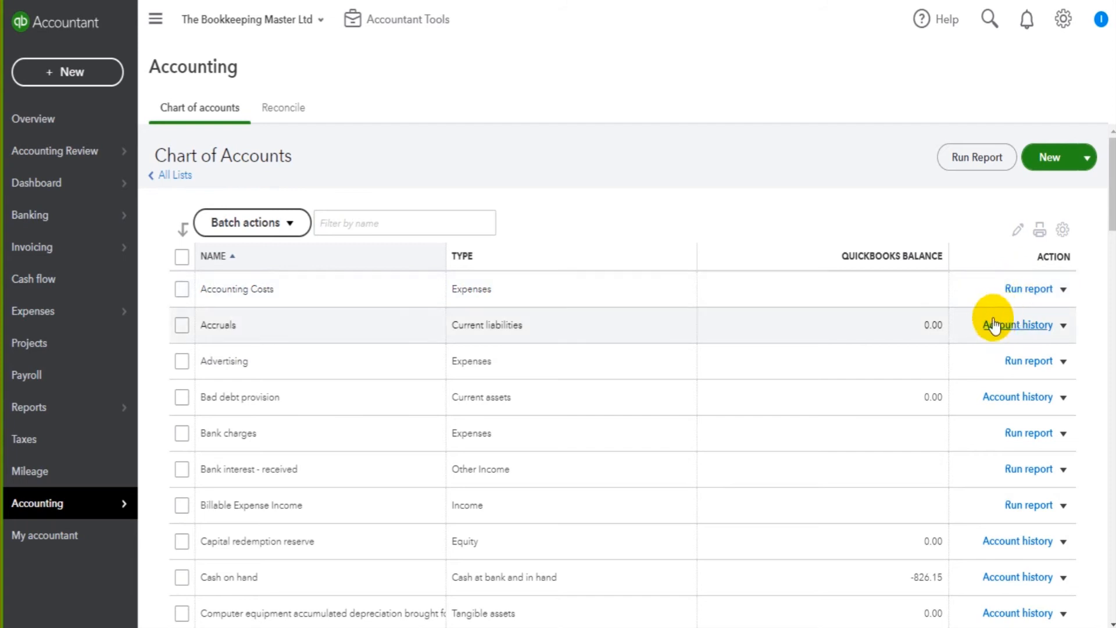
click(1063, 291)
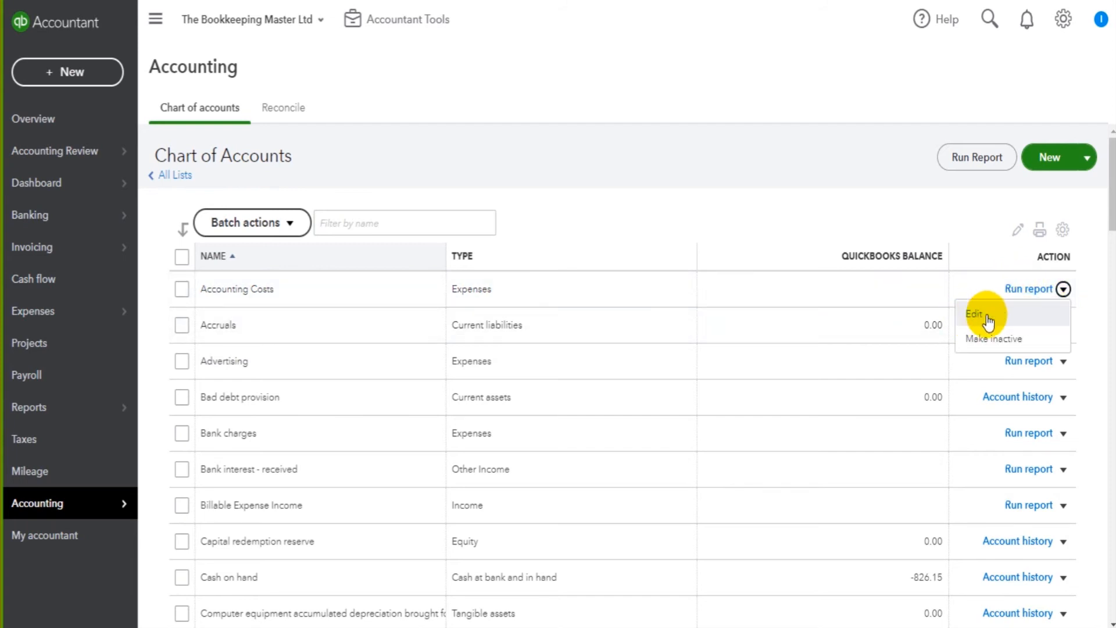
click(791, 204)
- Filter the accounts by 'prem' and show the options for Premises Expenses
click(407, 217)
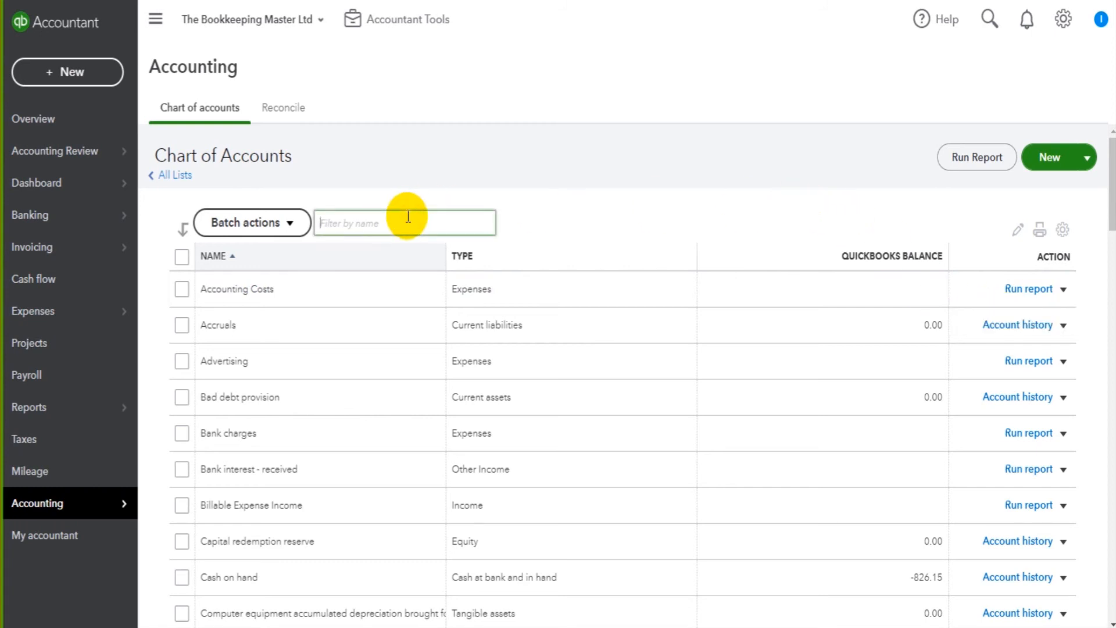
text(prem)
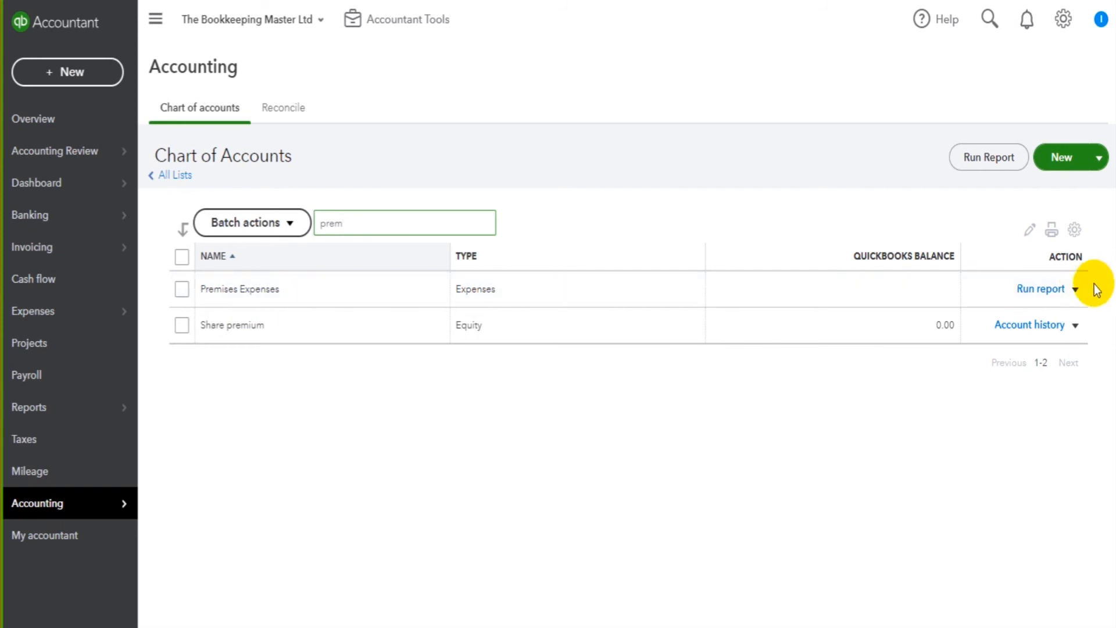
click(1075, 288)
- Rename Premises Expenses to 'Property Expense', save it, and trim the name filter text
click(1010, 314)
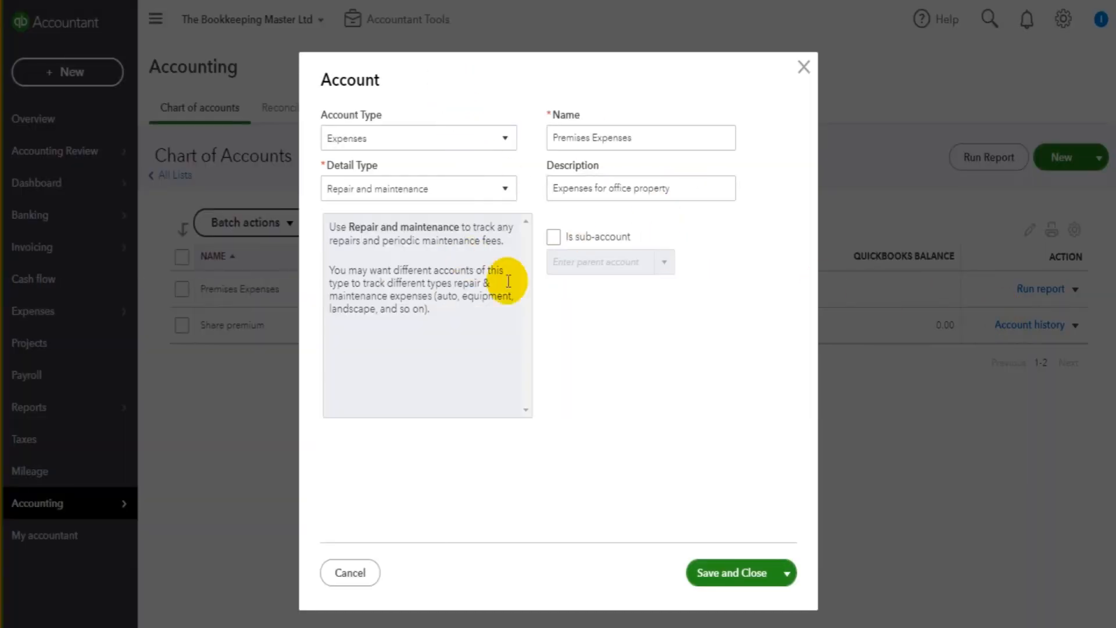
drag(590, 139, 558, 145)
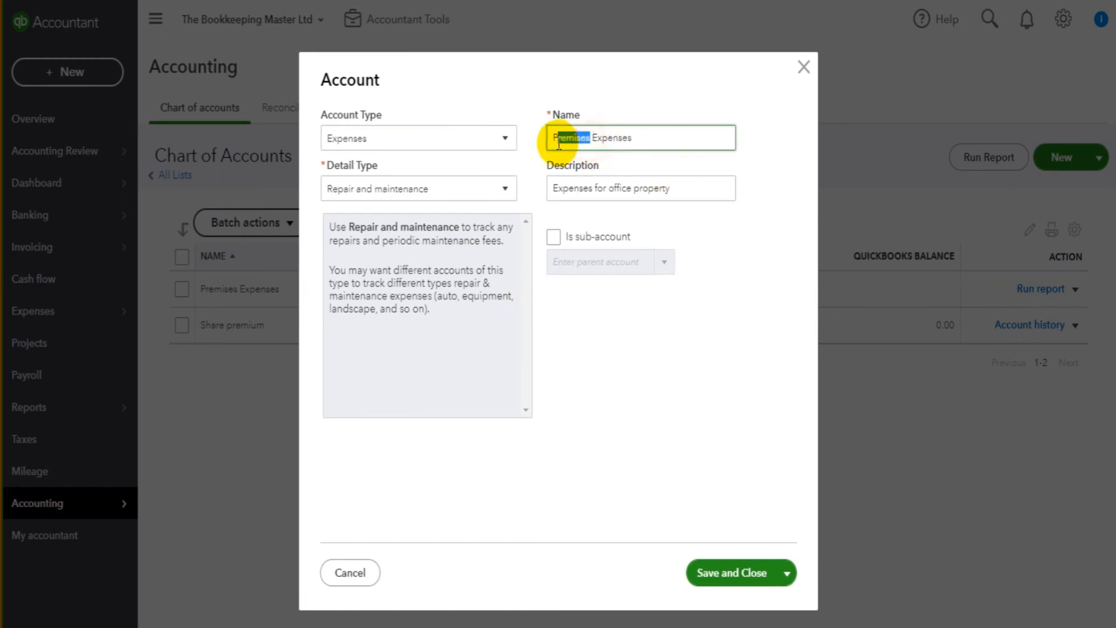
text(roper)
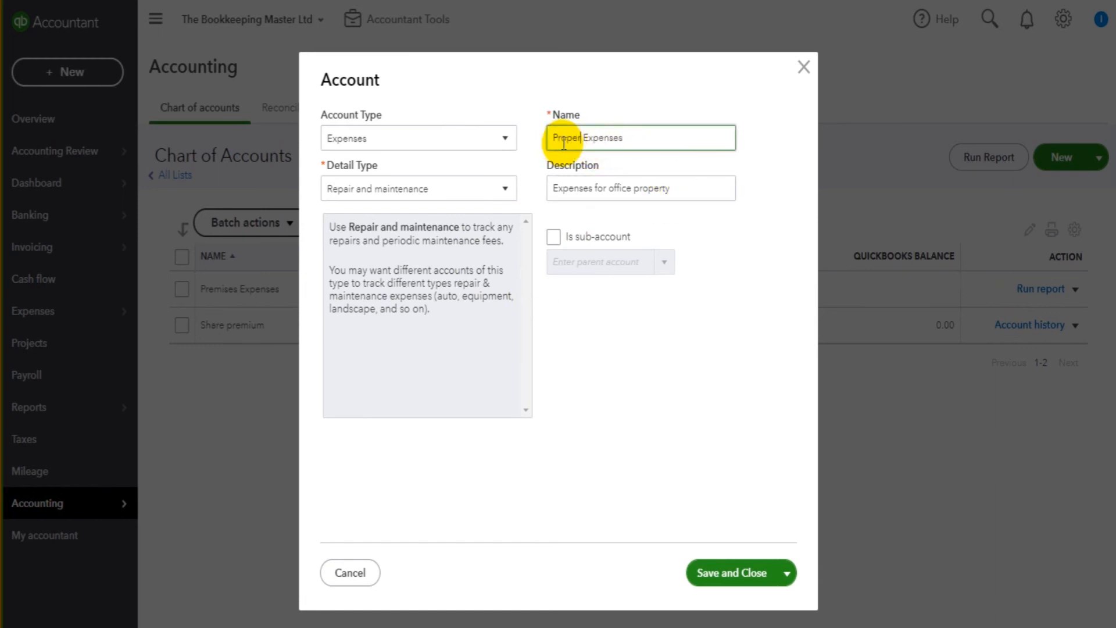
text(ty)
click(671, 136)
key(BackSpace)
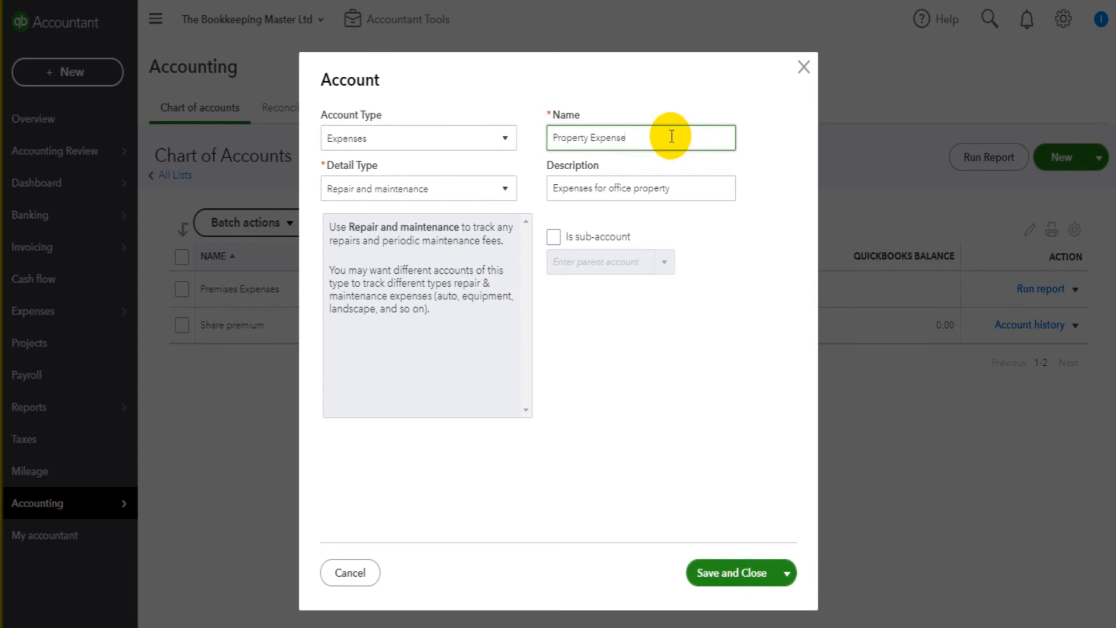
click(705, 573)
click(390, 227)
key(BackSpace)
key(BackSpace)
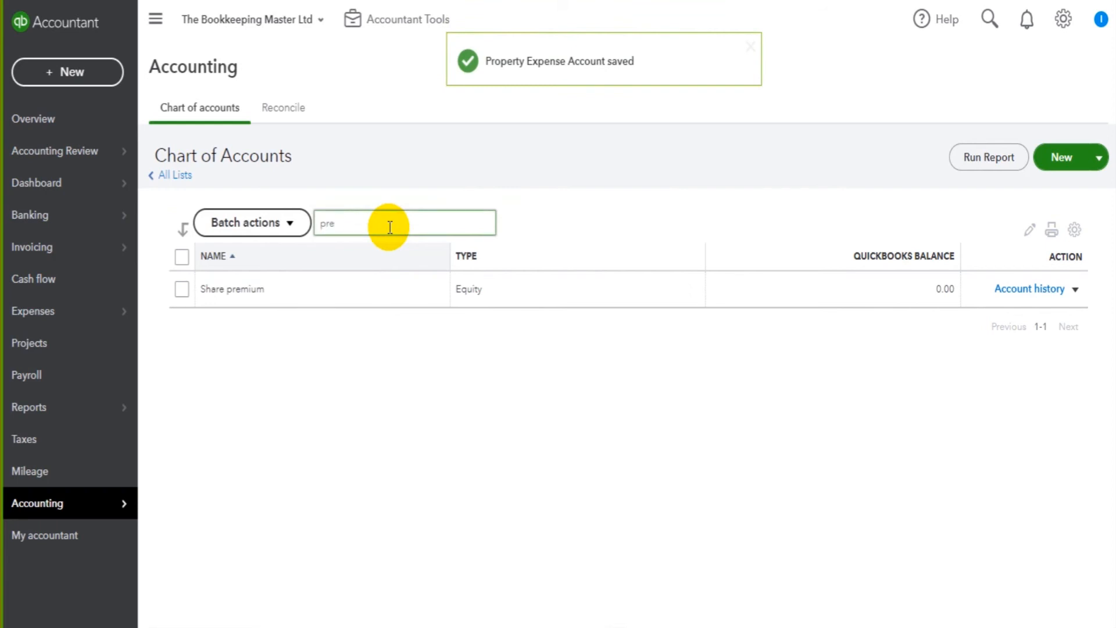
- Filter by 'prop' and confirm Property Expense keeps the description 'Expenses for office property'
text(op)
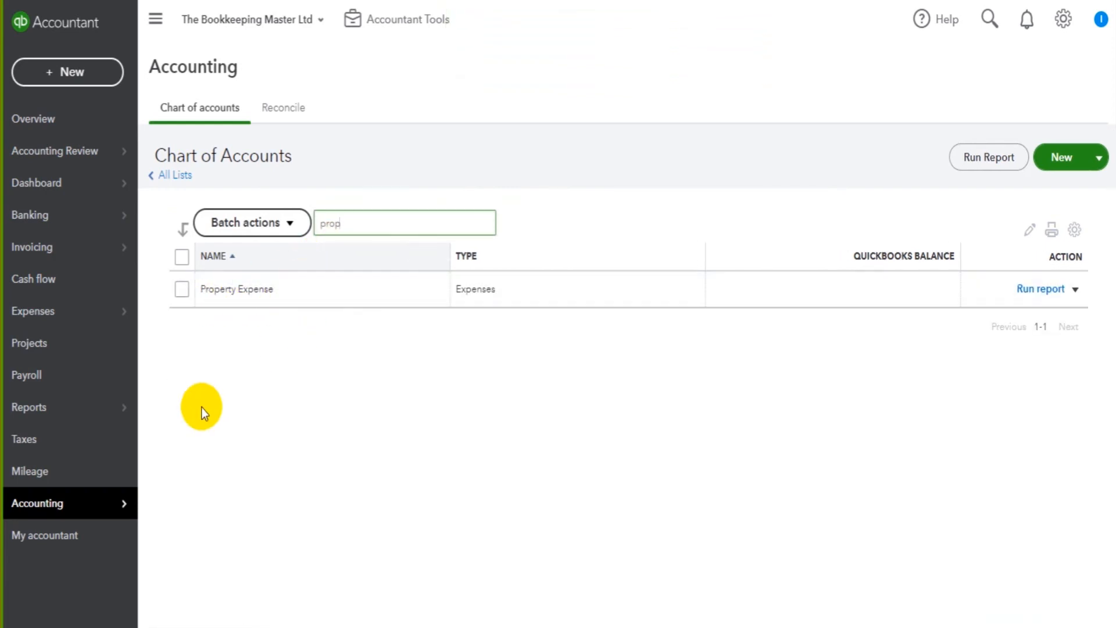
click(1075, 289)
click(992, 319)
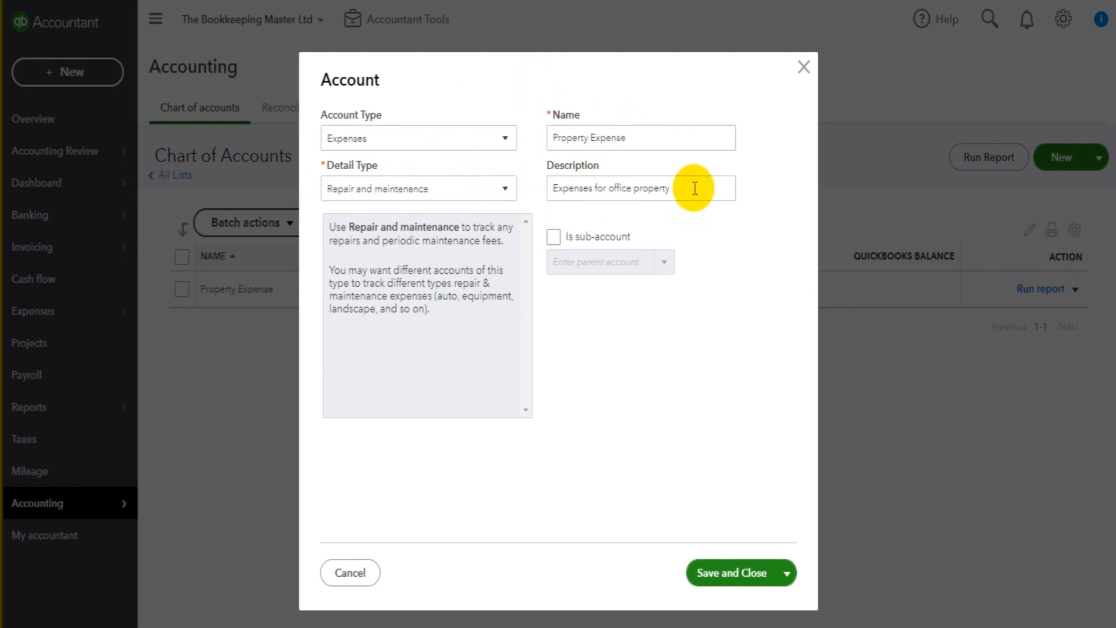
drag(699, 187, 539, 192)
click(621, 187)
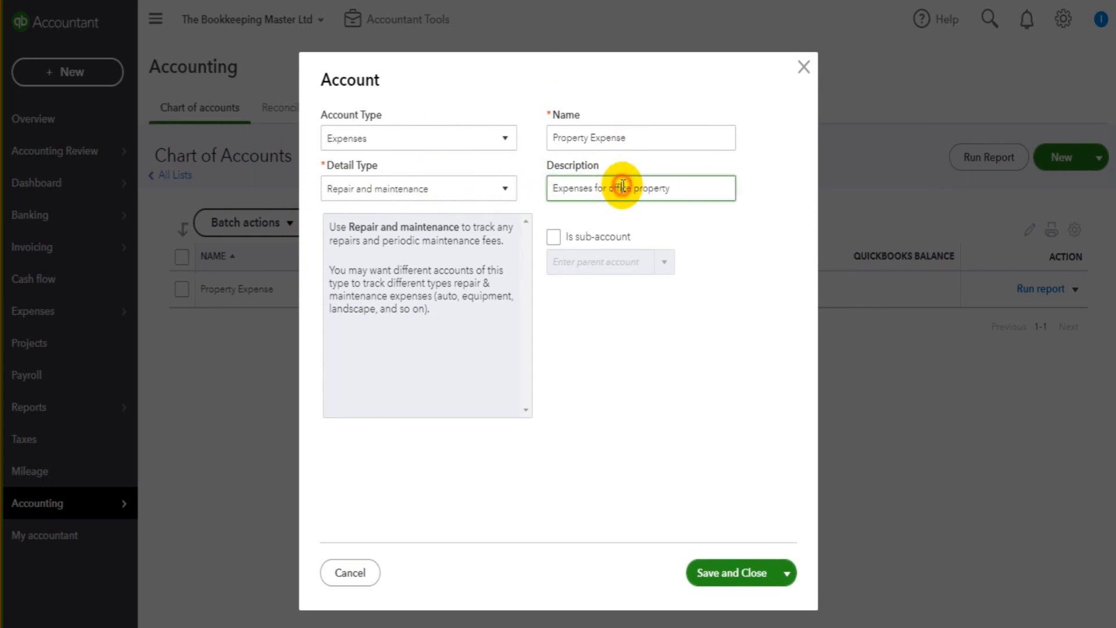
click(802, 68)
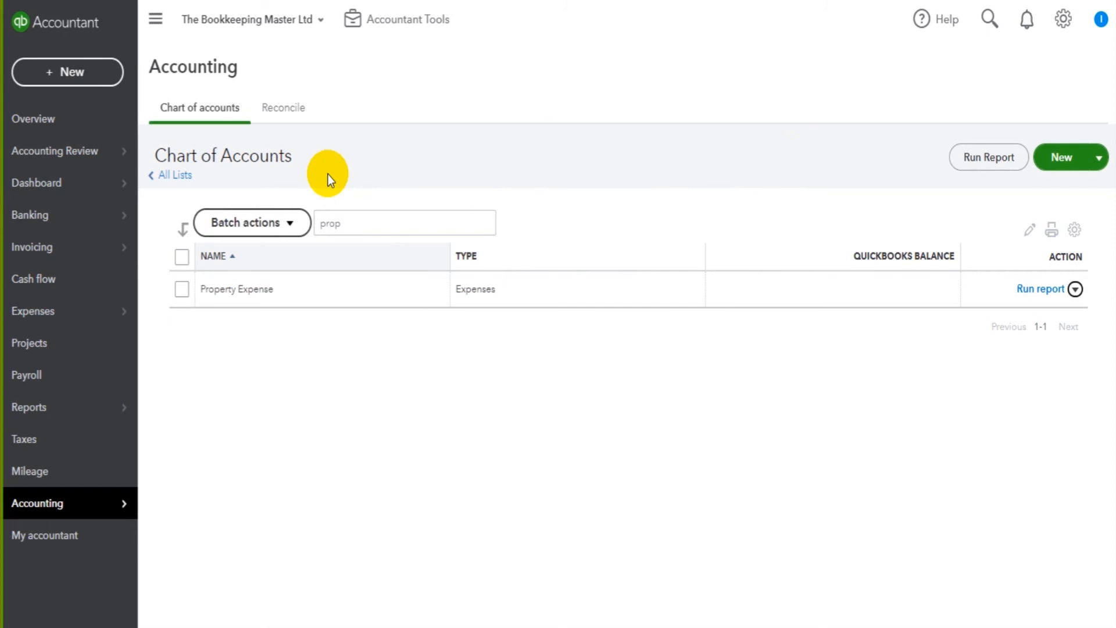
- Go to All Lists and reopen the Chart of Accounts from there
click(170, 175)
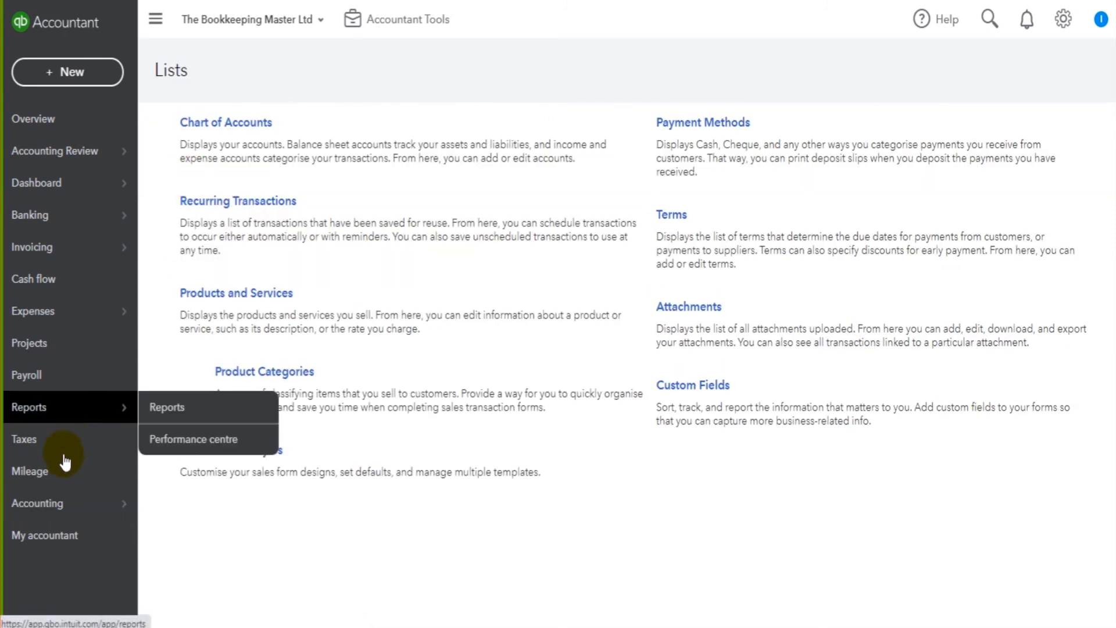
click(166, 502)
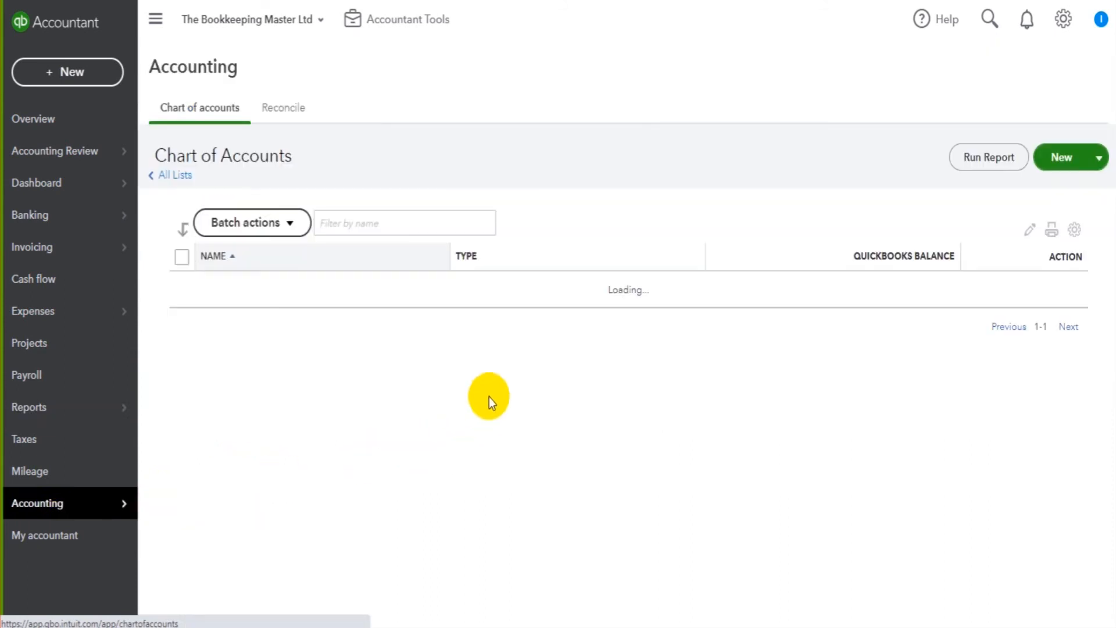